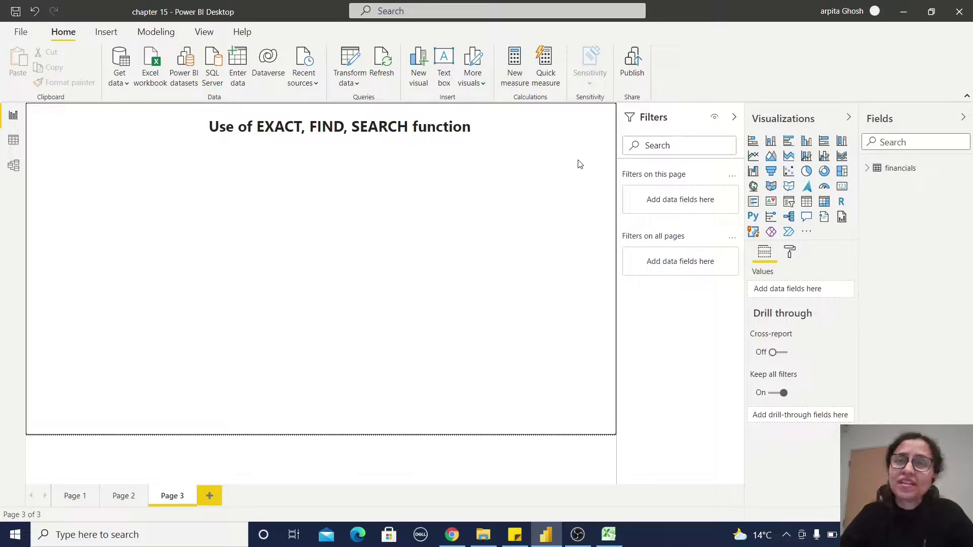
Paste the text_1 and text_2 sample data into a new table named compare_table and load it.
click(242, 61)
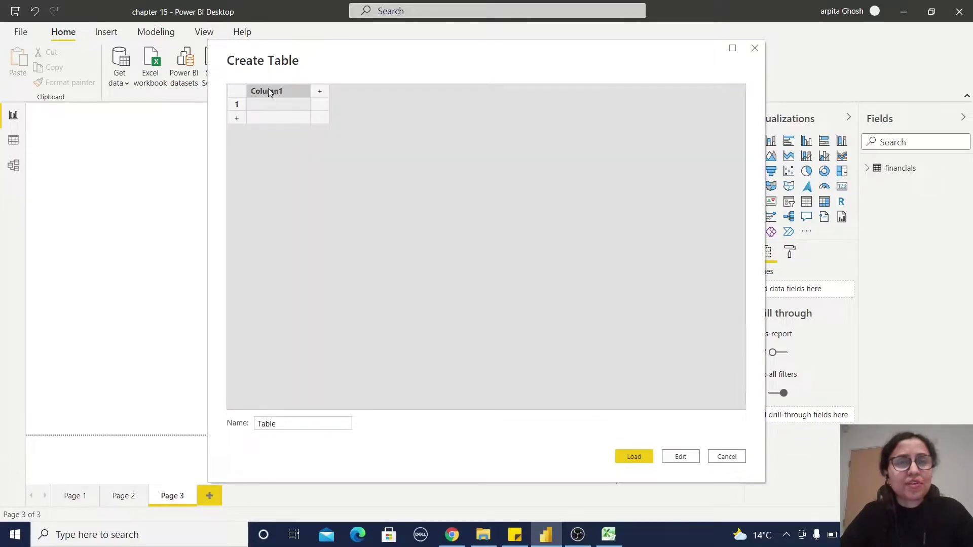
text(text_1	text_2 ABC	AAA XYZ	XYZ EFG	EEE DEF	DEF)
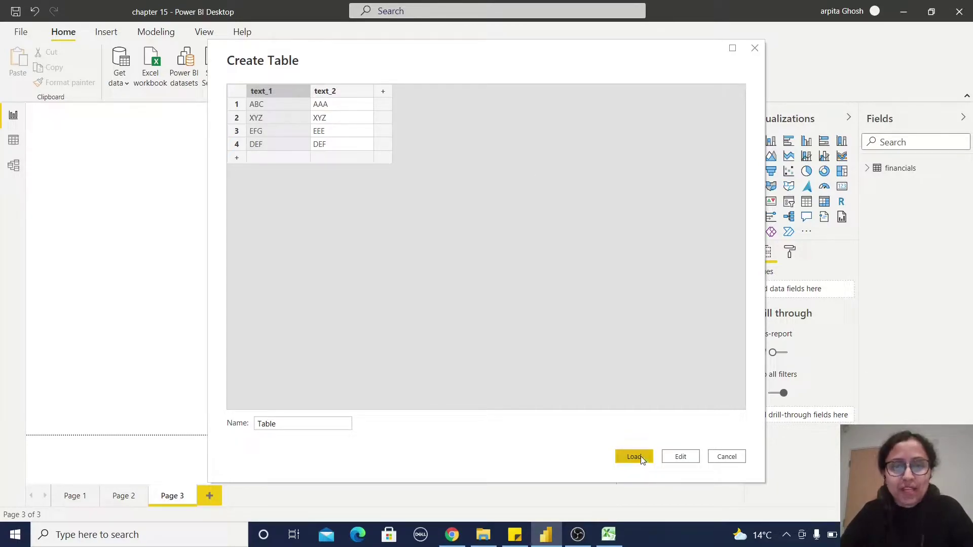
drag(304, 423, 184, 425)
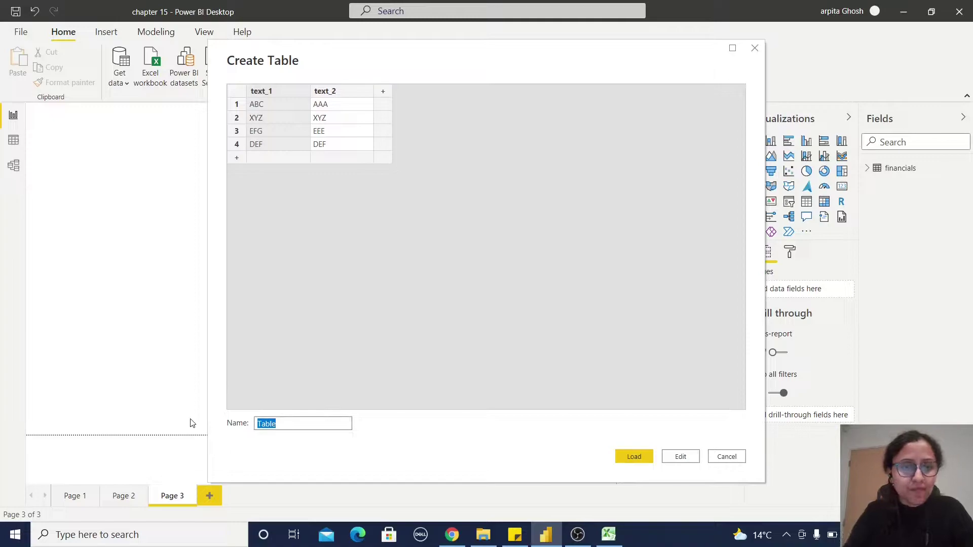
text(compare)
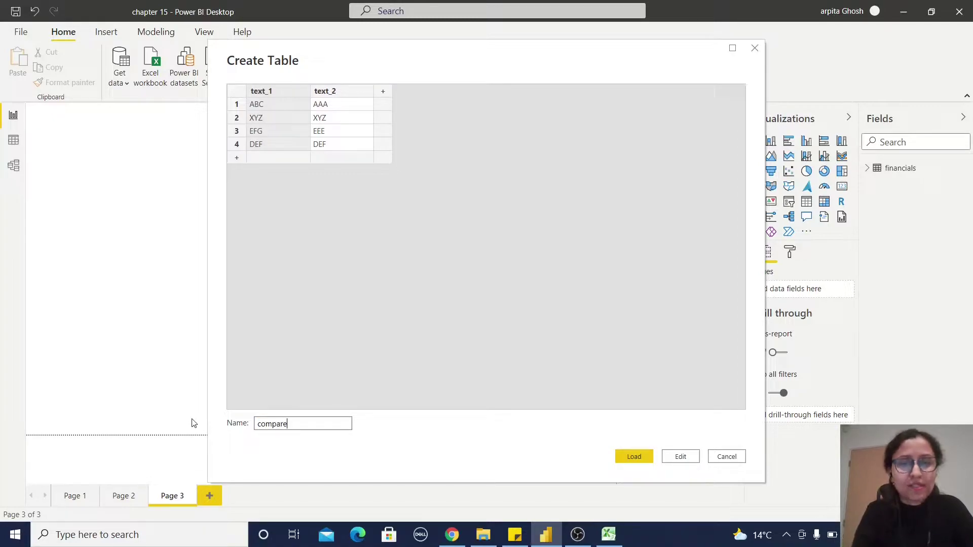
text(_table)
key(Return)
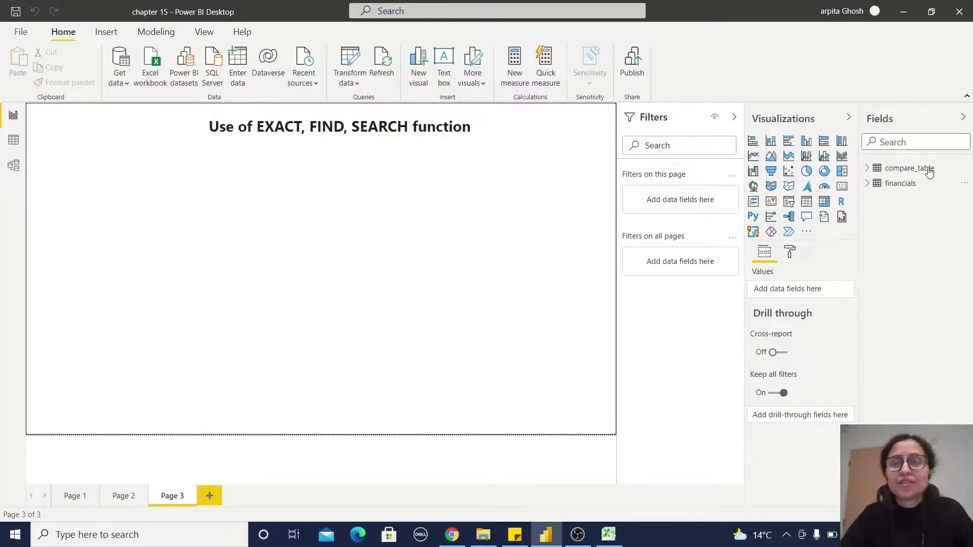
Add the calculated column test_exact = EXACT(compare_table[text_1],compare_table[text_2]) to compare_table.
click(874, 171)
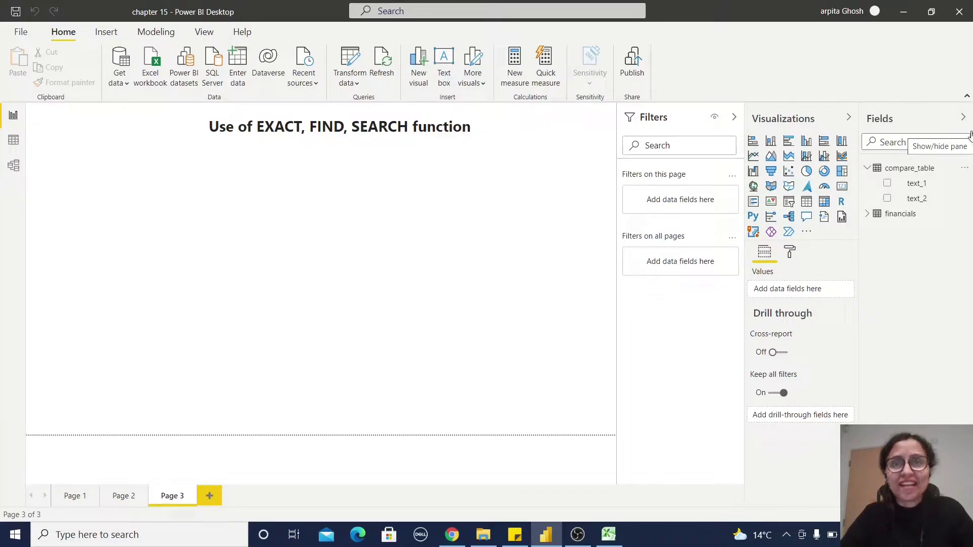
click(965, 169)
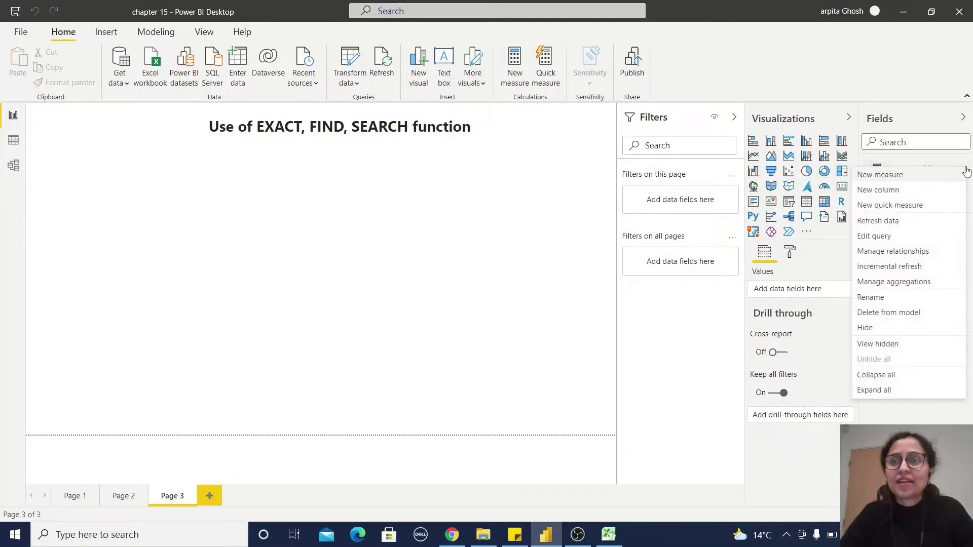
click(882, 190)
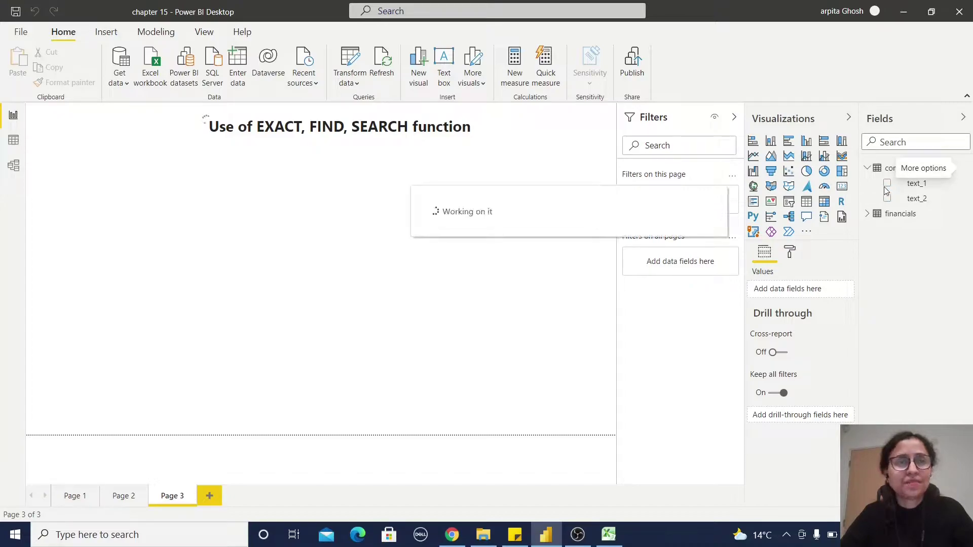
text(test)
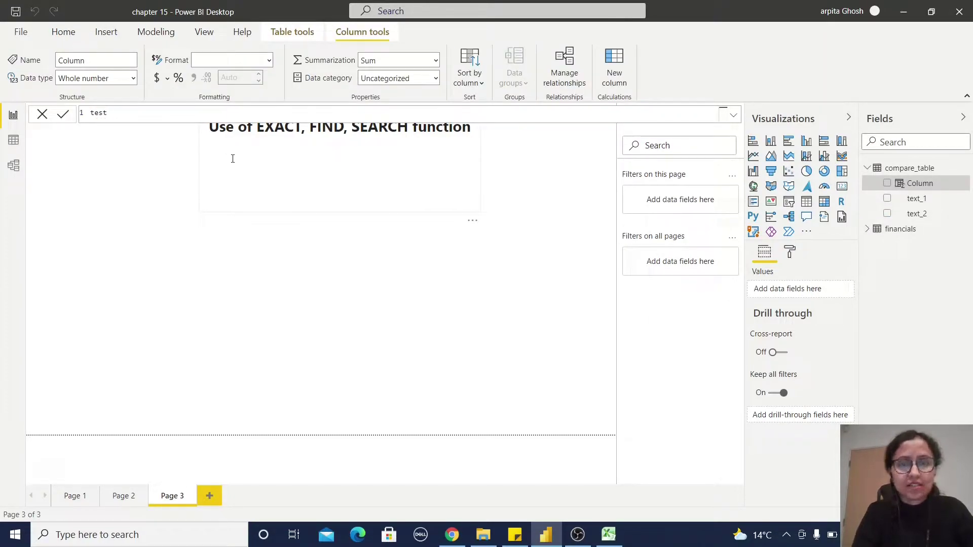
text(_exact=)
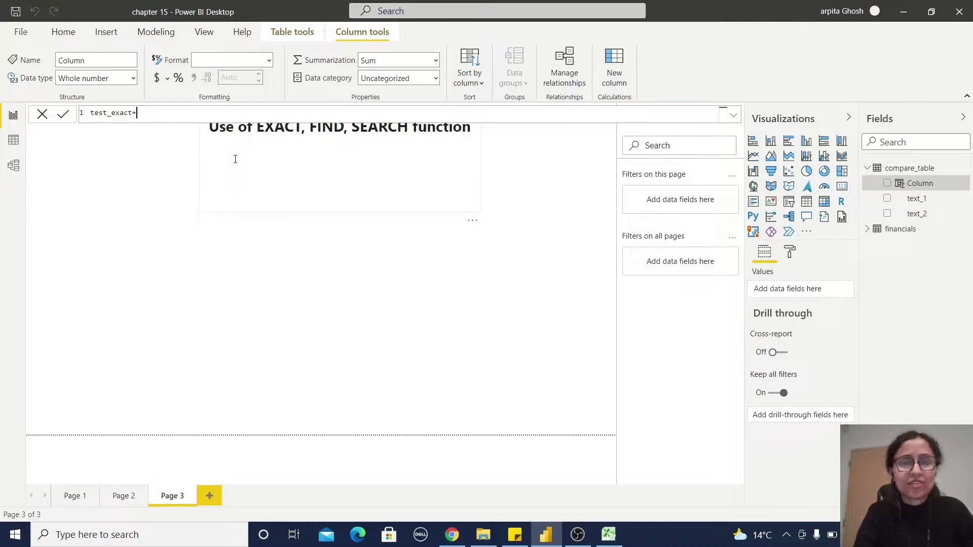
text(EXACT)
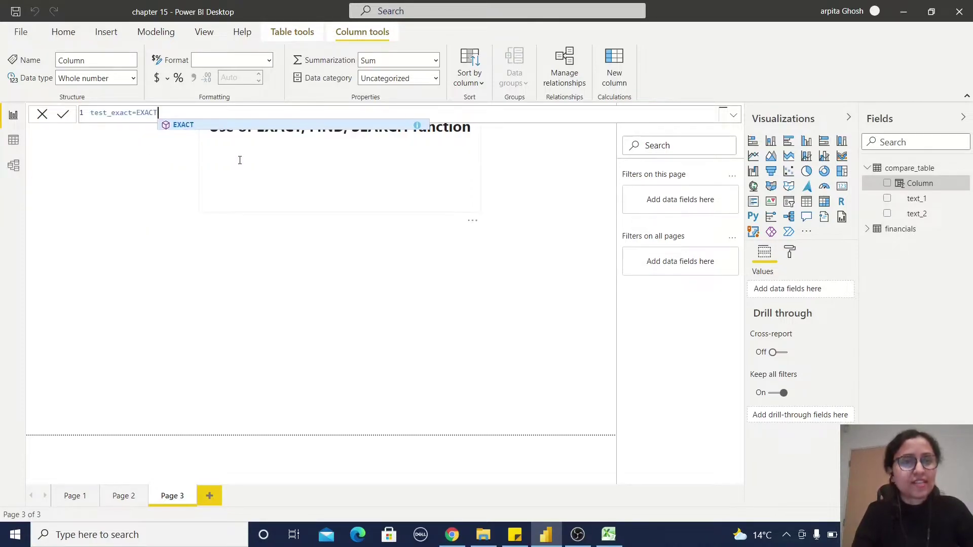
text(()
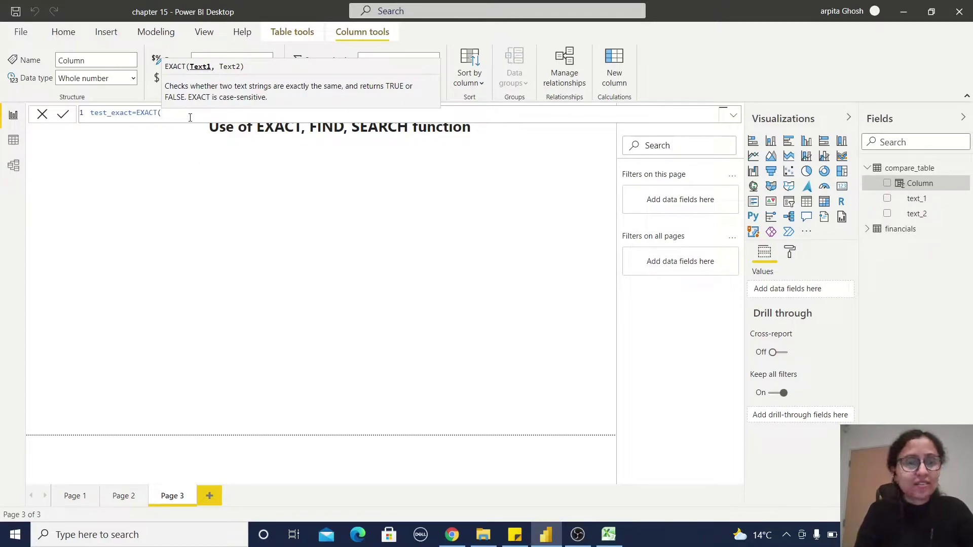
text(text)
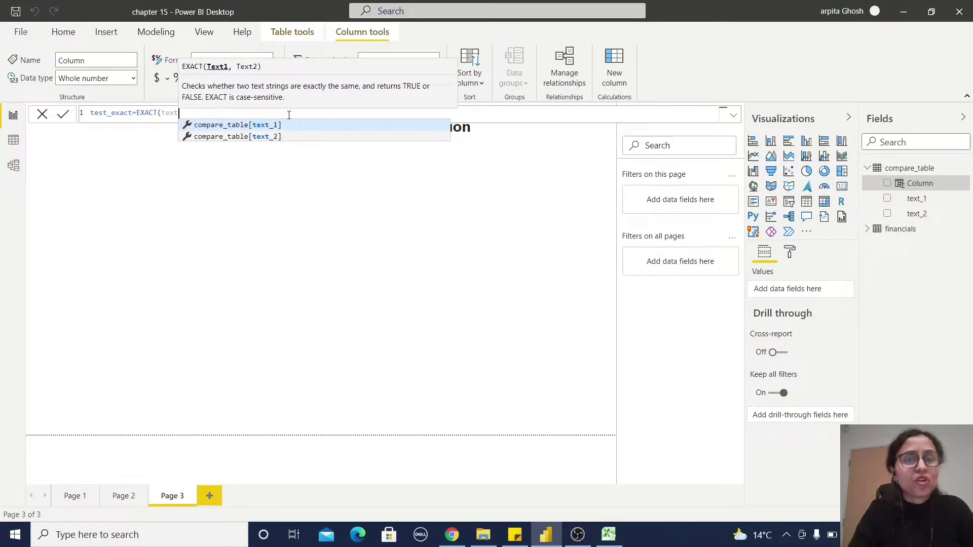
click(270, 127)
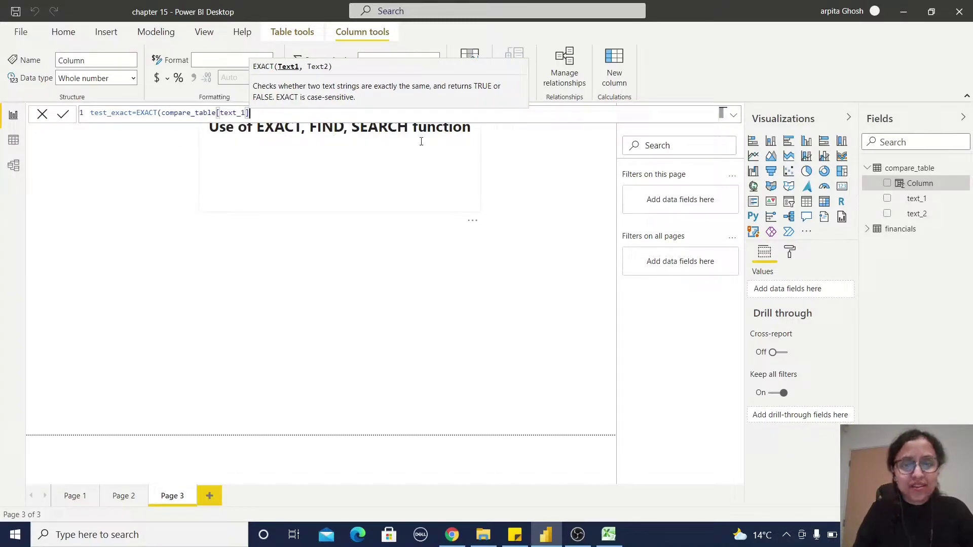
text(,text)
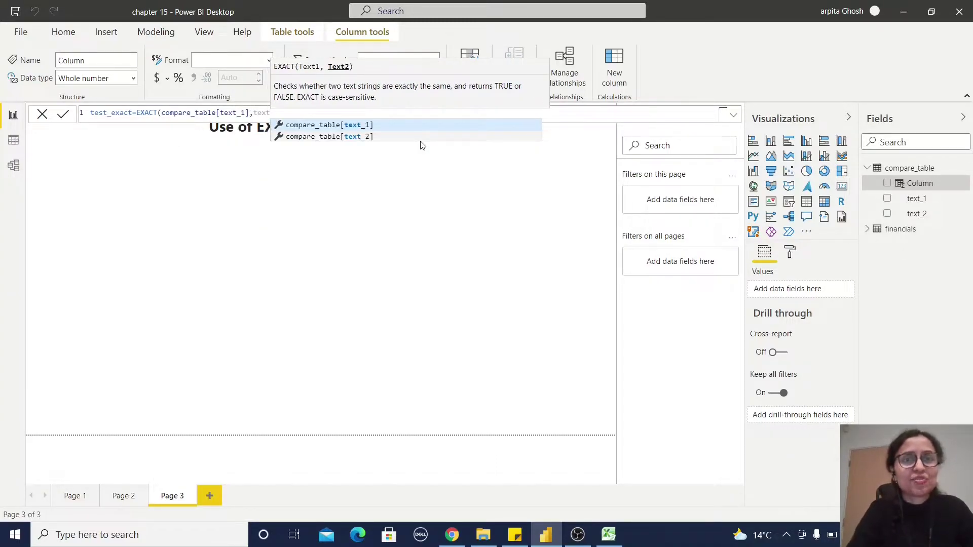
click(390, 137)
text())
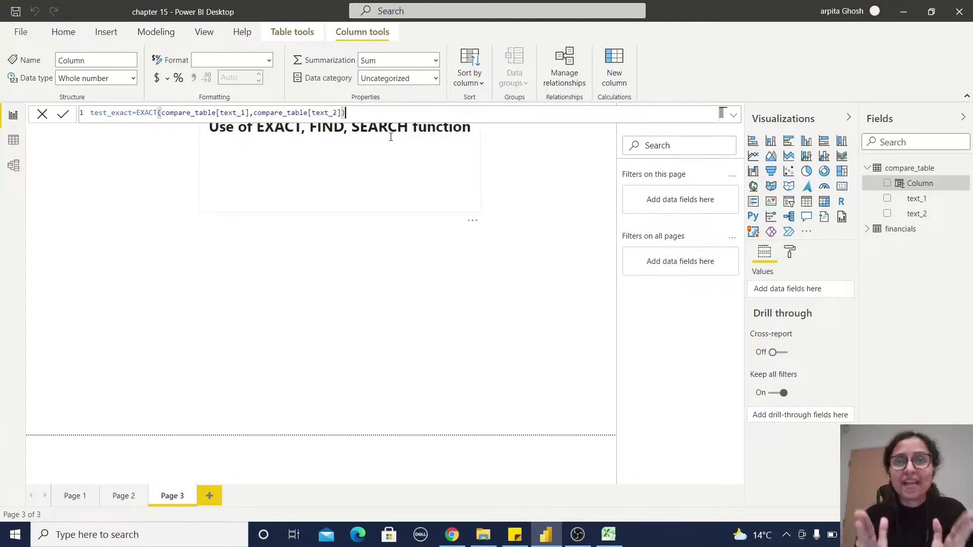
click(64, 114)
Build a centred, enlarged table visual of text_1, text_2 and test_exact on Page 3.
click(510, 261)
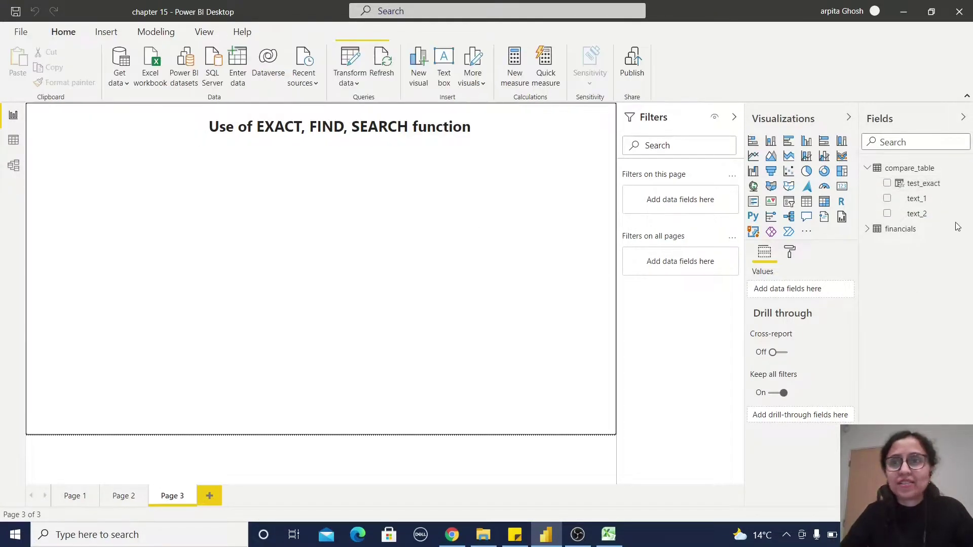
click(887, 199)
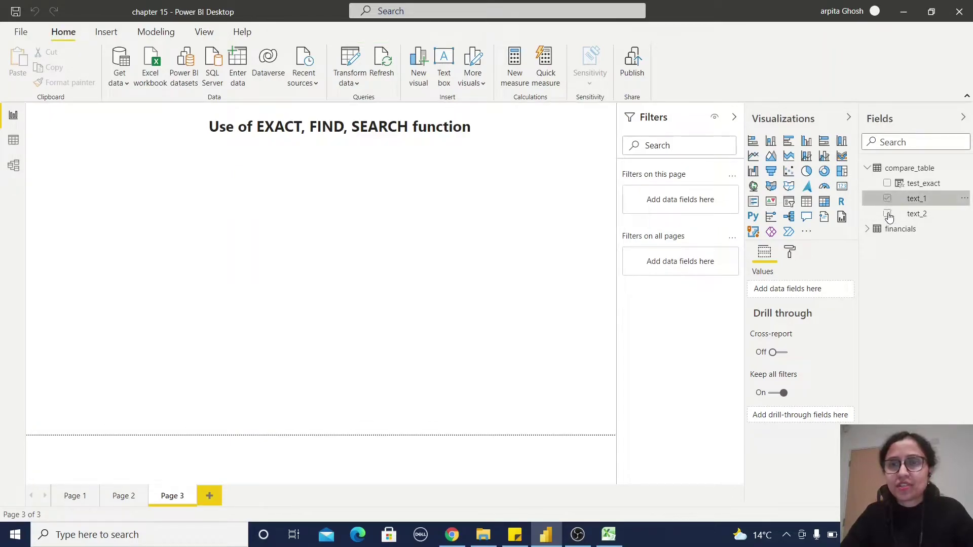
click(887, 214)
click(887, 183)
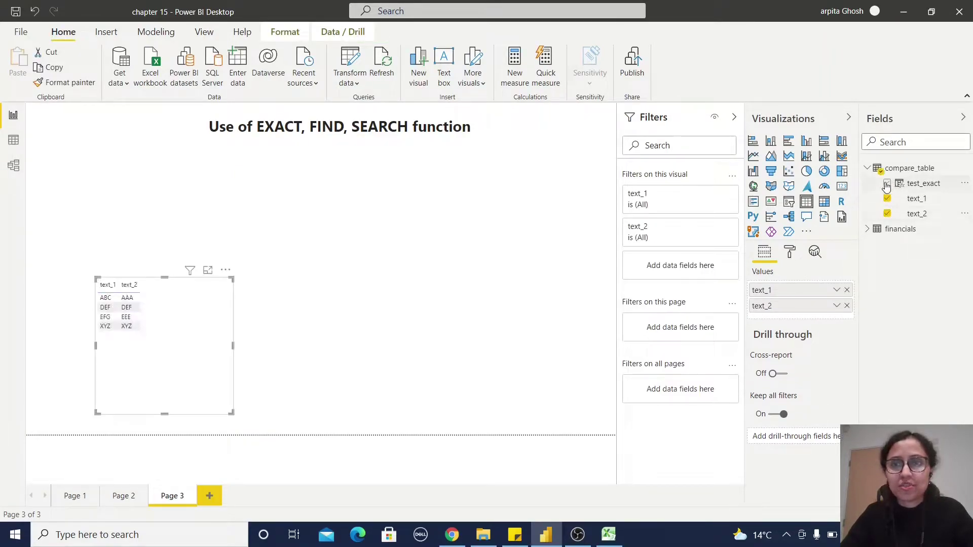
drag(211, 370, 419, 306)
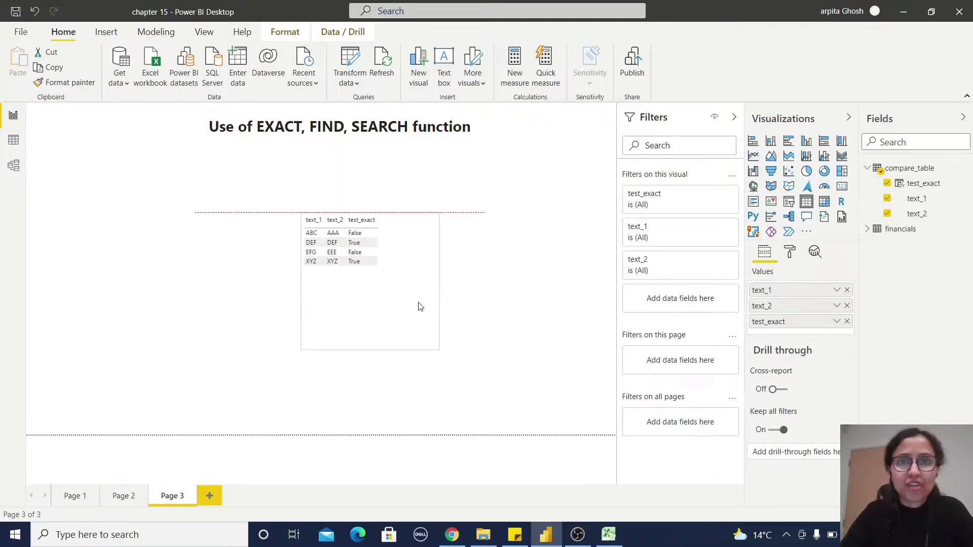
drag(438, 348, 551, 357)
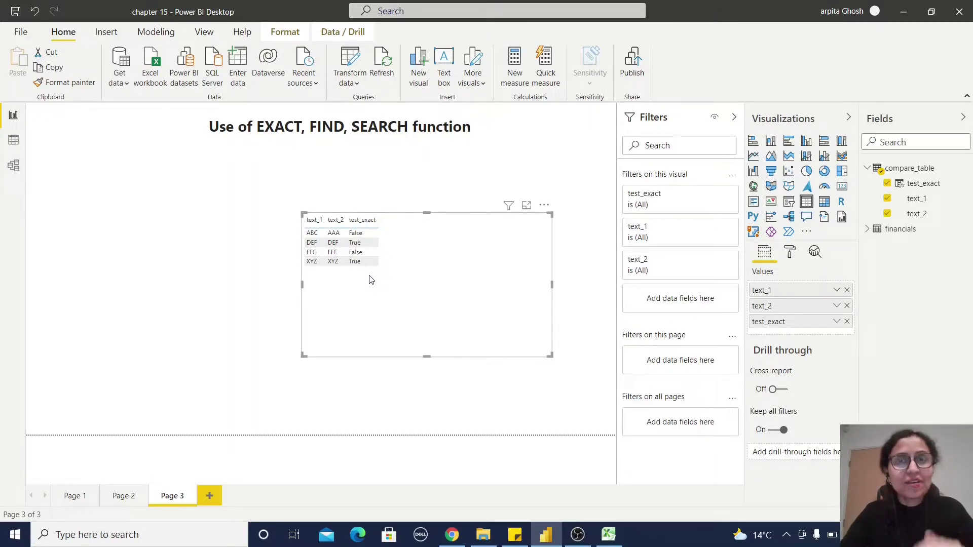
click(561, 298)
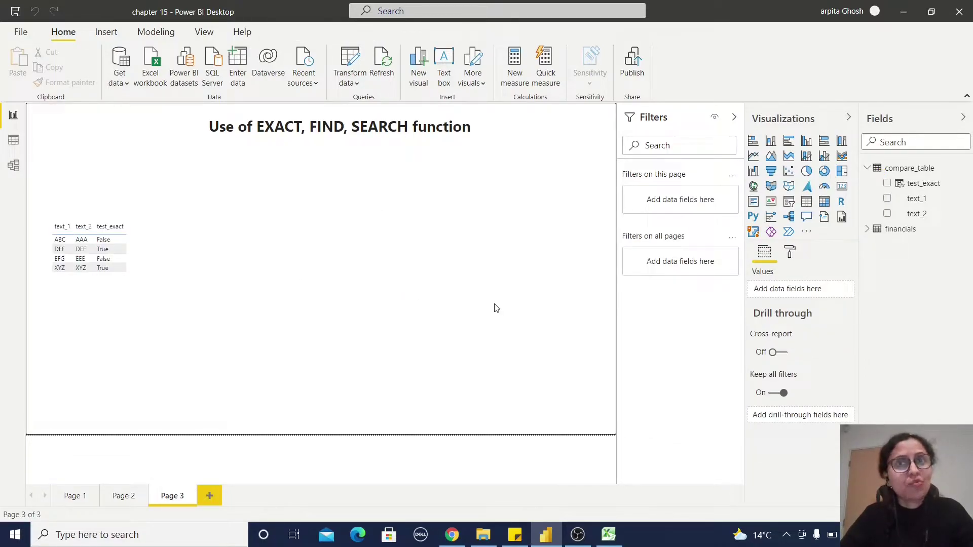
Create test_find = FIND("A",compare_table[text_1],,0) and add it to the Page 3 table visual.
click(966, 172)
key(Escape)
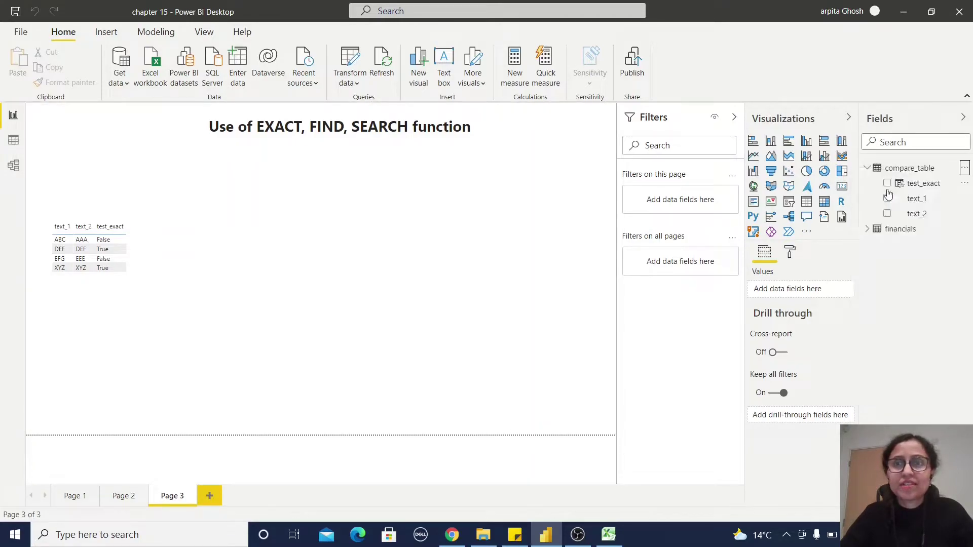
click(887, 189)
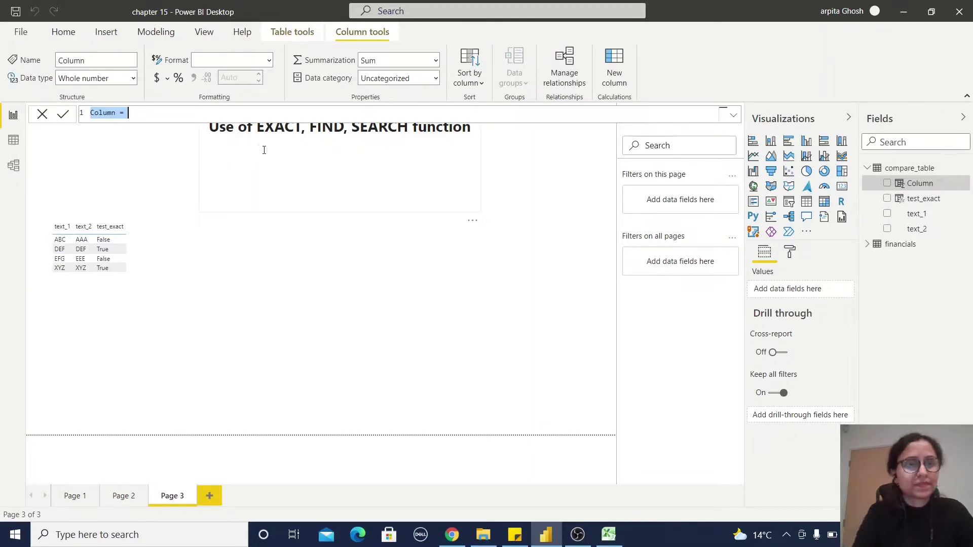
text(test_find=)
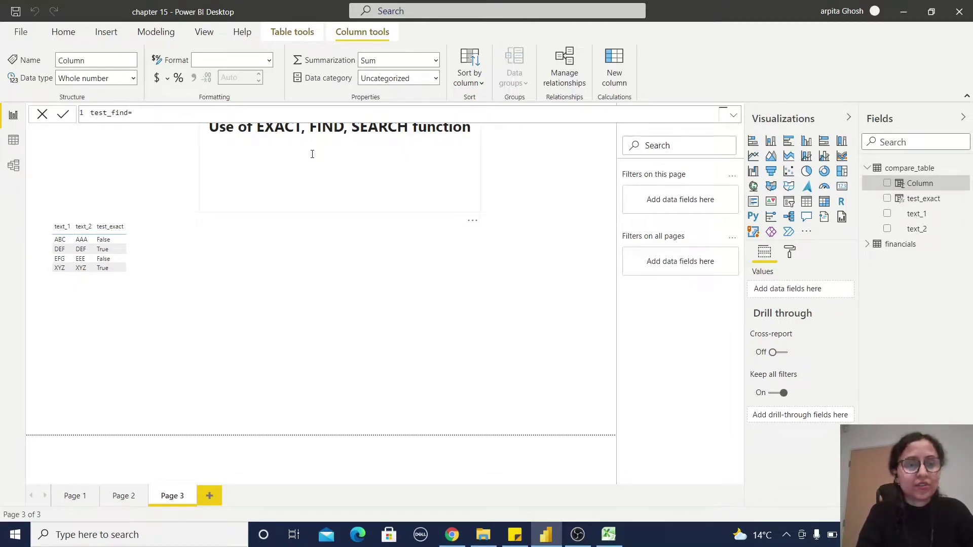
text(FIND()
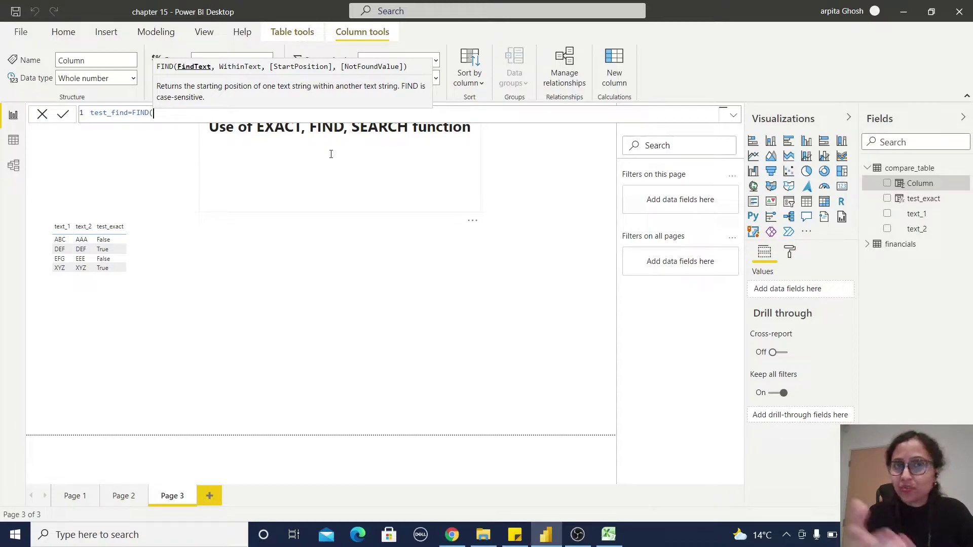
text(")
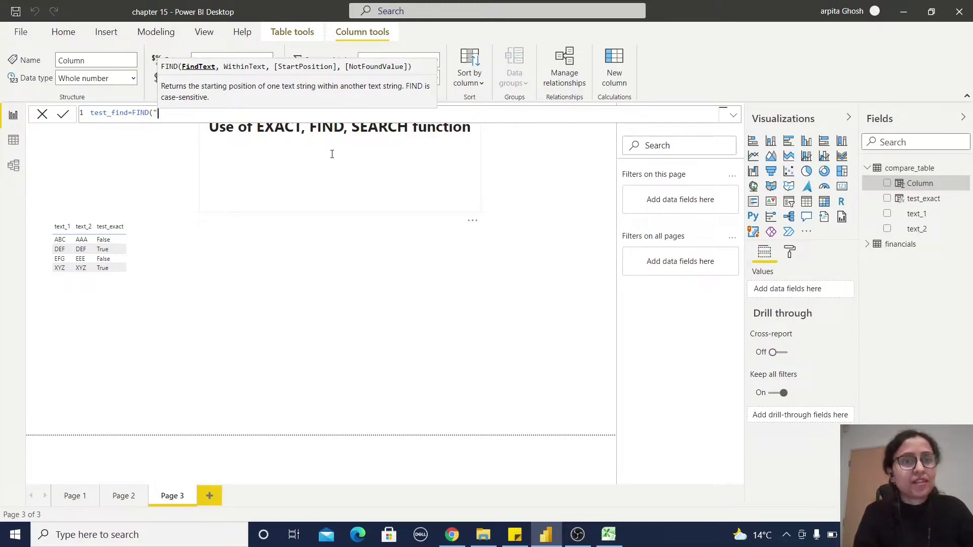
text(A")
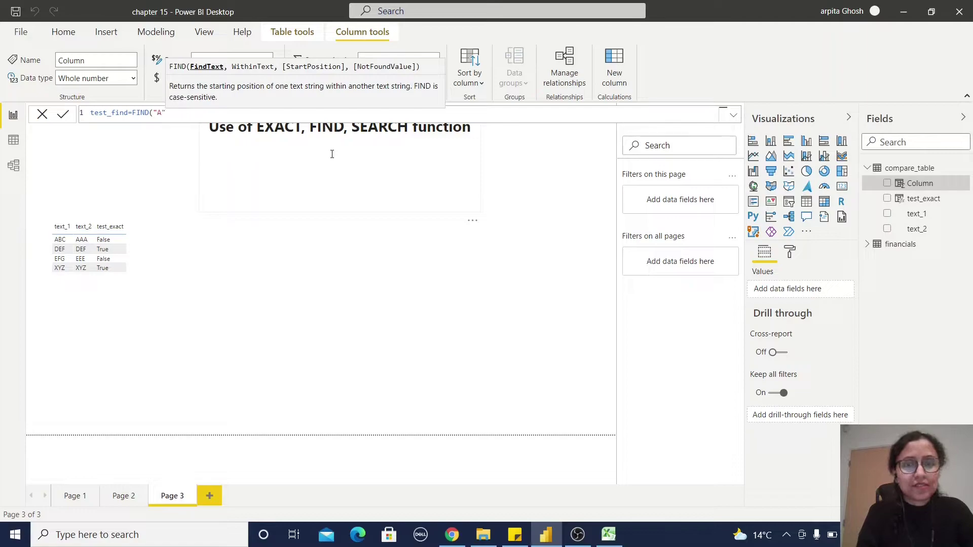
text(,text)
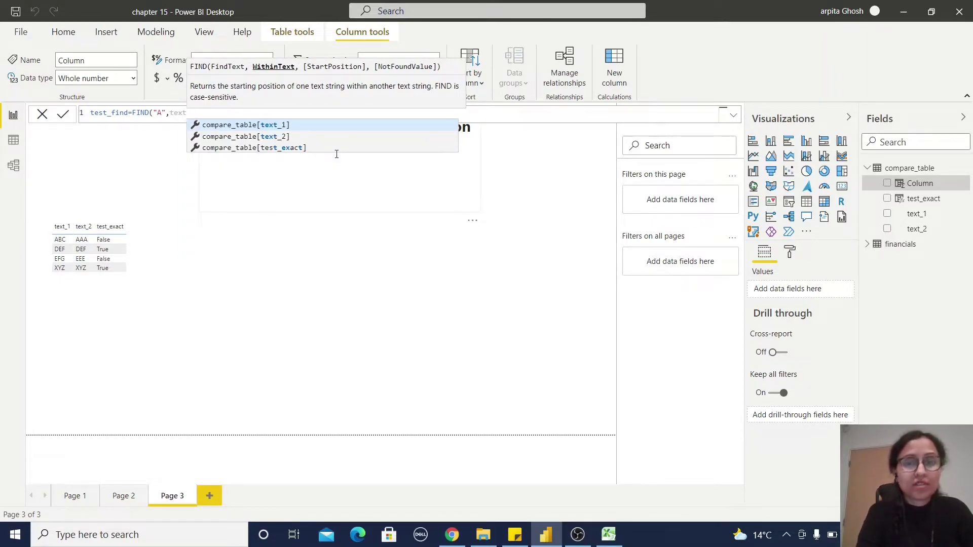
click(288, 126)
text(,)
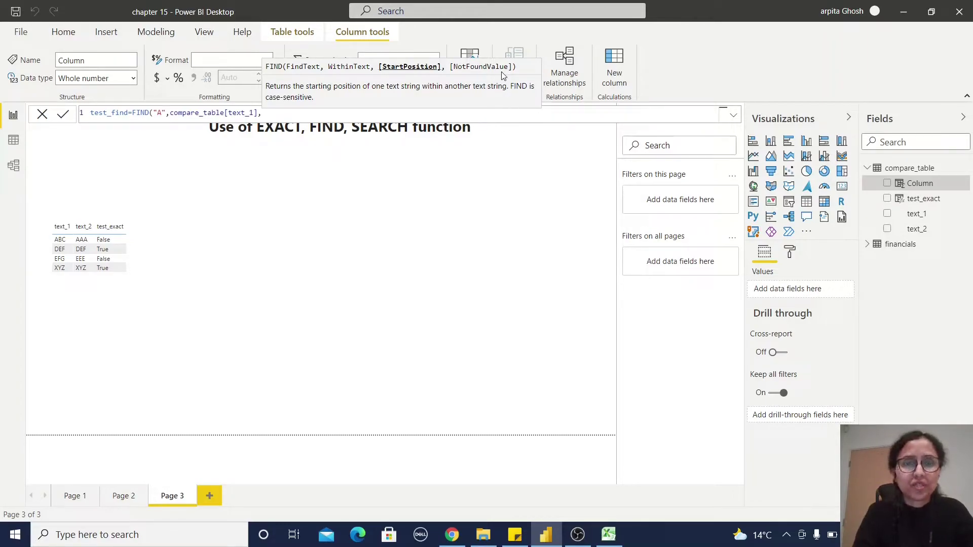
text(,)
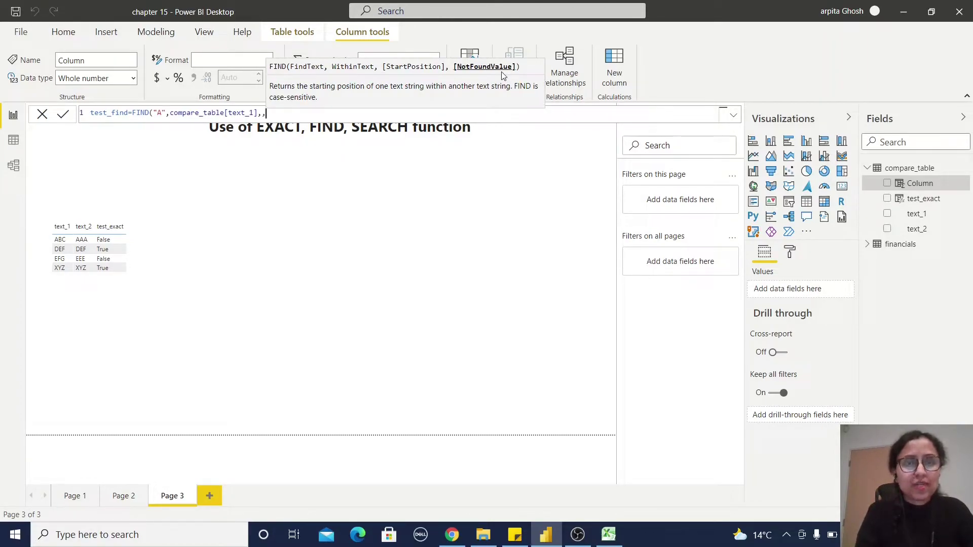
text(0)
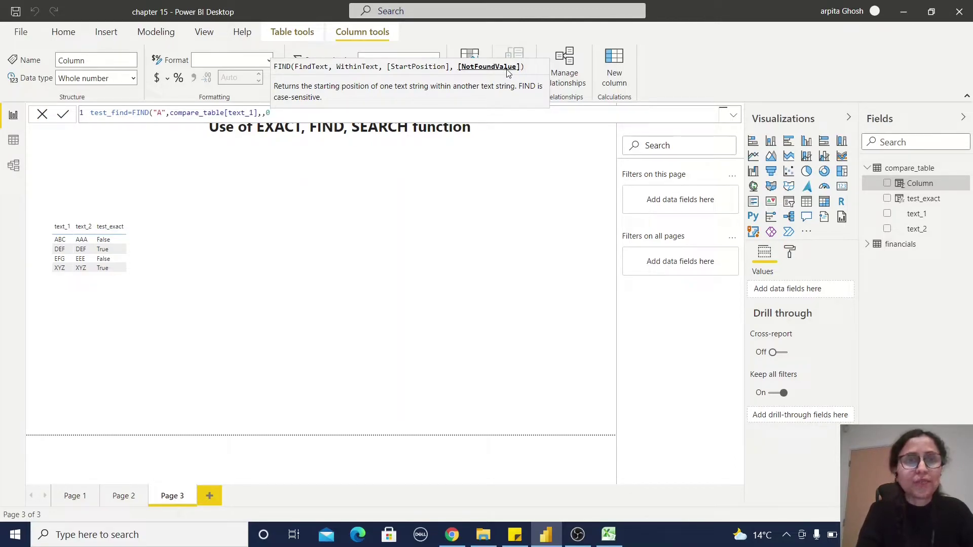
text())
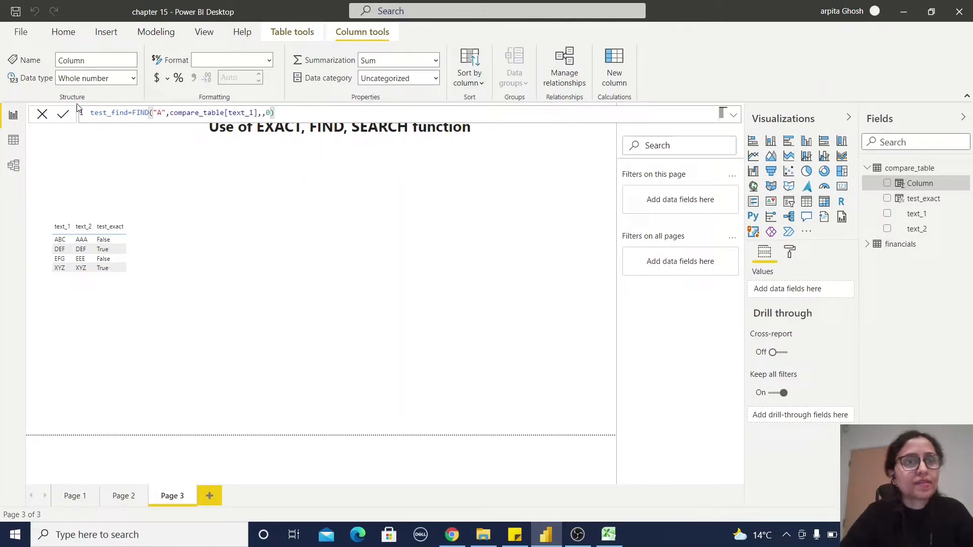
click(63, 113)
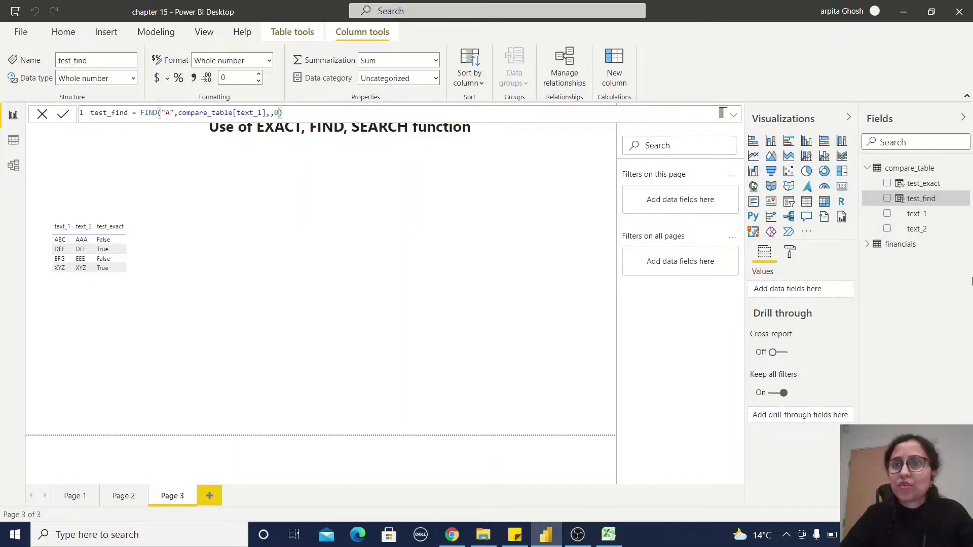
click(237, 258)
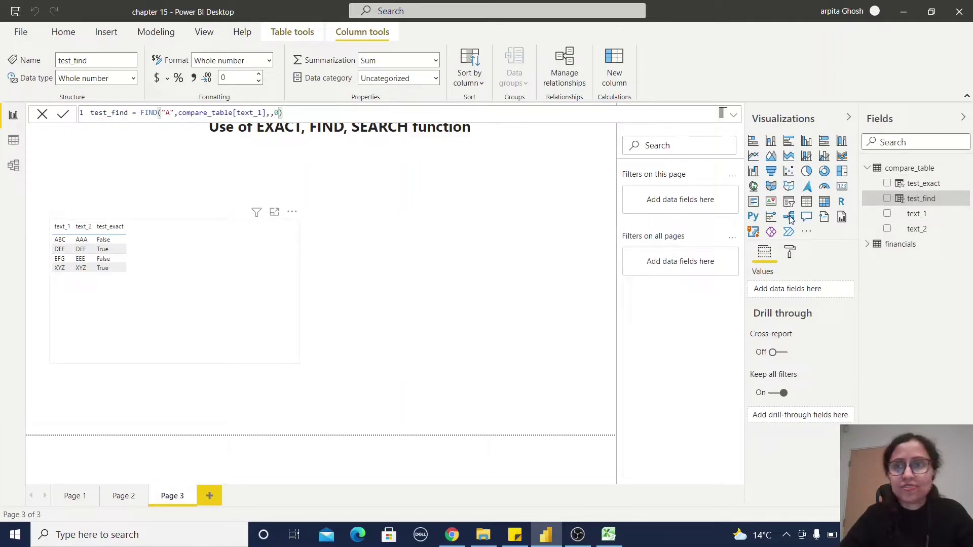
click(887, 198)
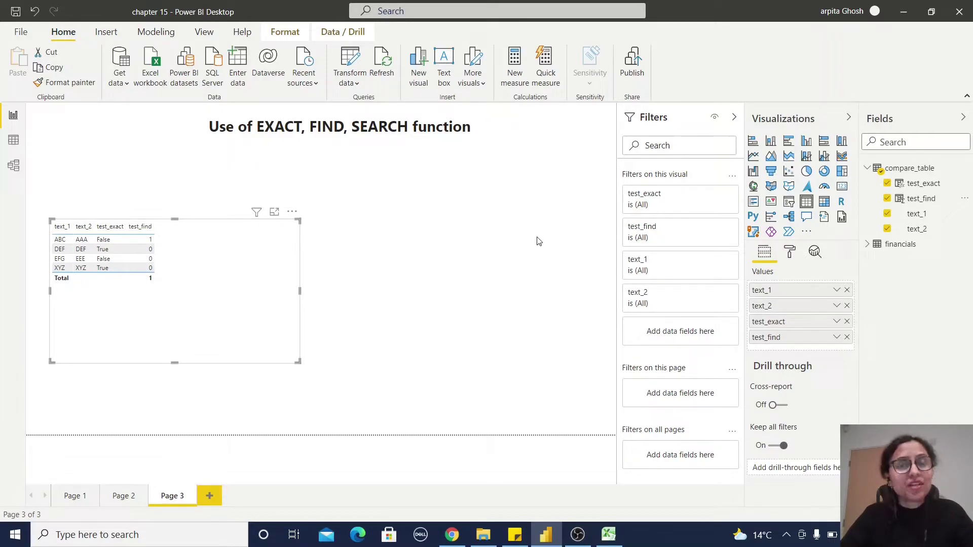
Create the column test_search = SEARCH("A",compare_table[text_1],,0) in compare_table.
click(964, 168)
click(912, 199)
text(te)
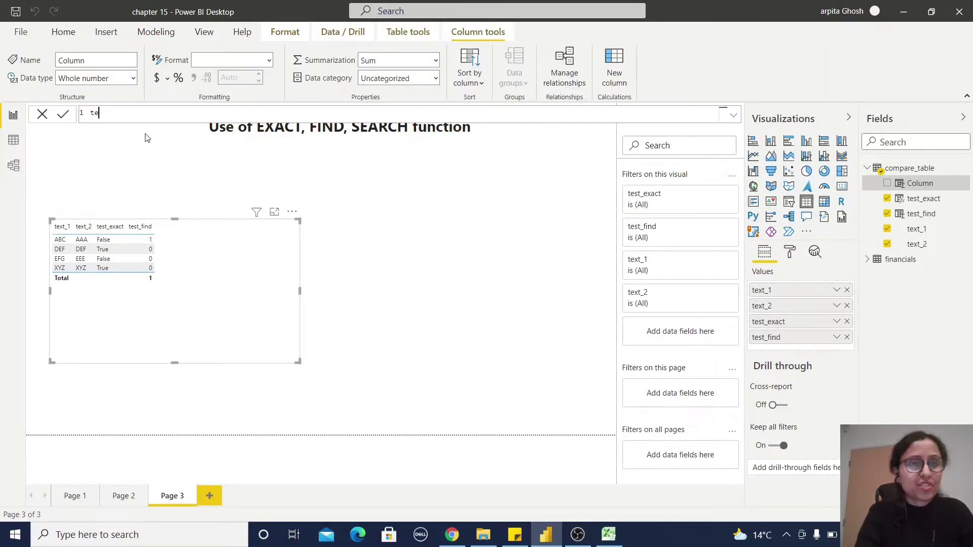
text(st_searc)
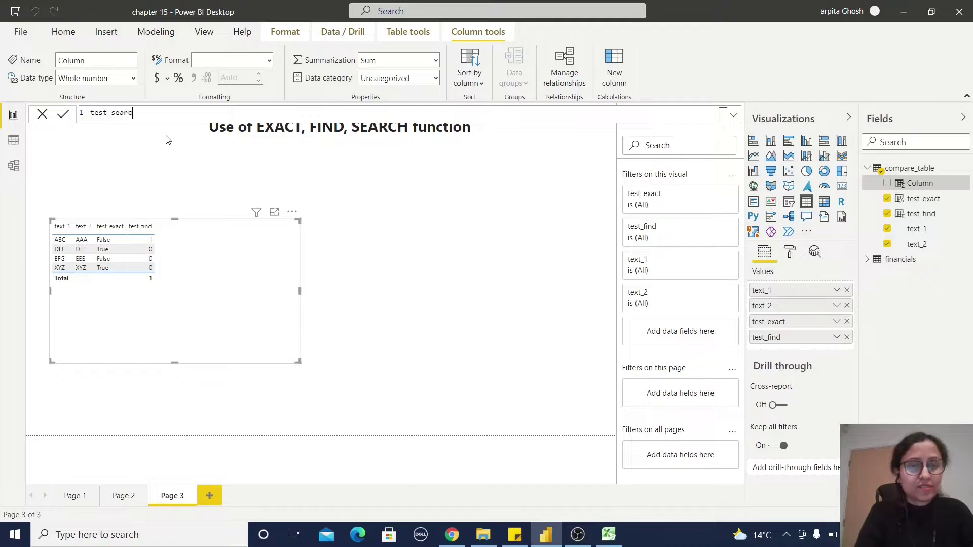
text(h=)
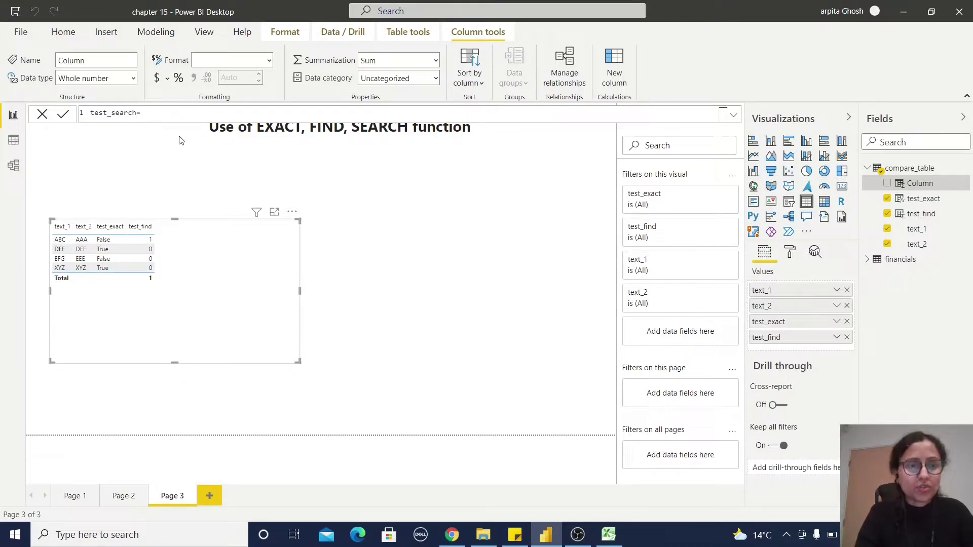
text(SEA)
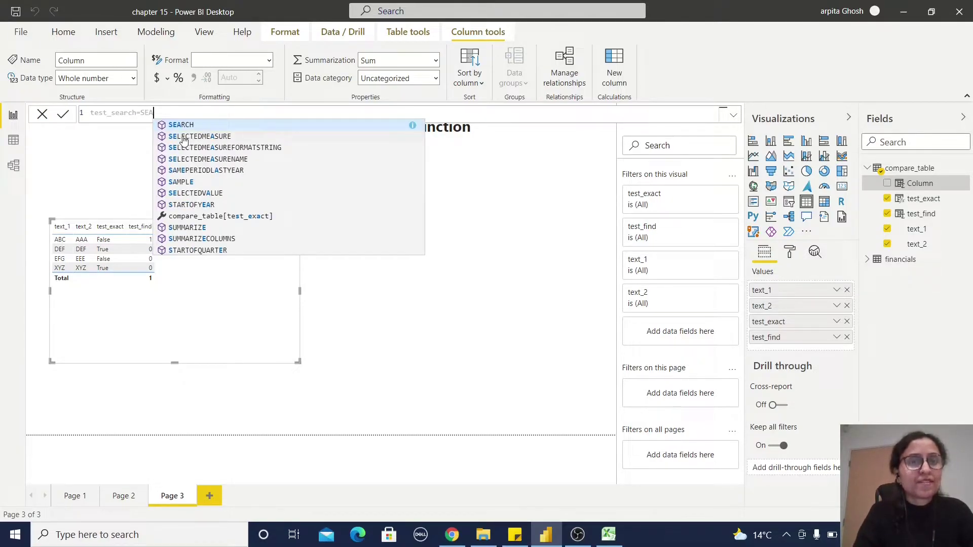
click(206, 127)
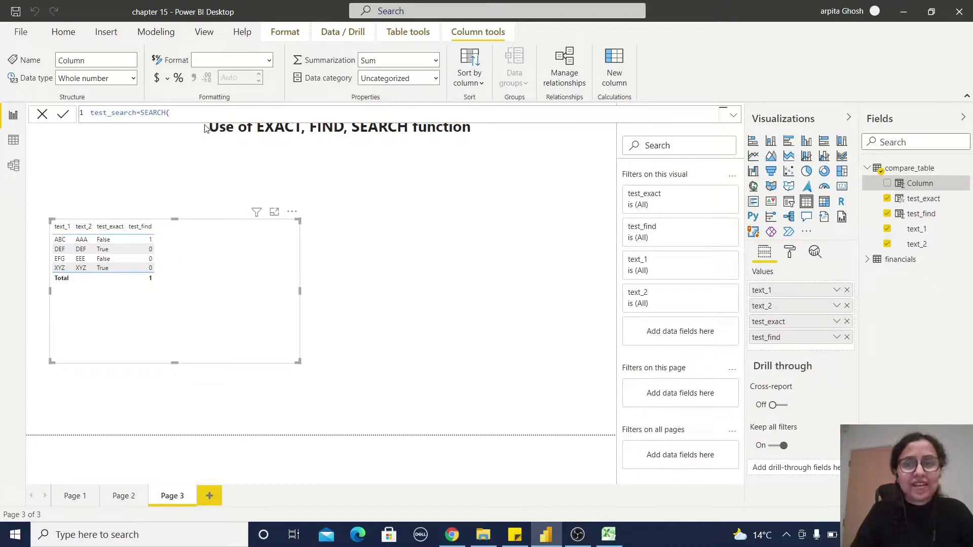
key(BackSpace)
text(()
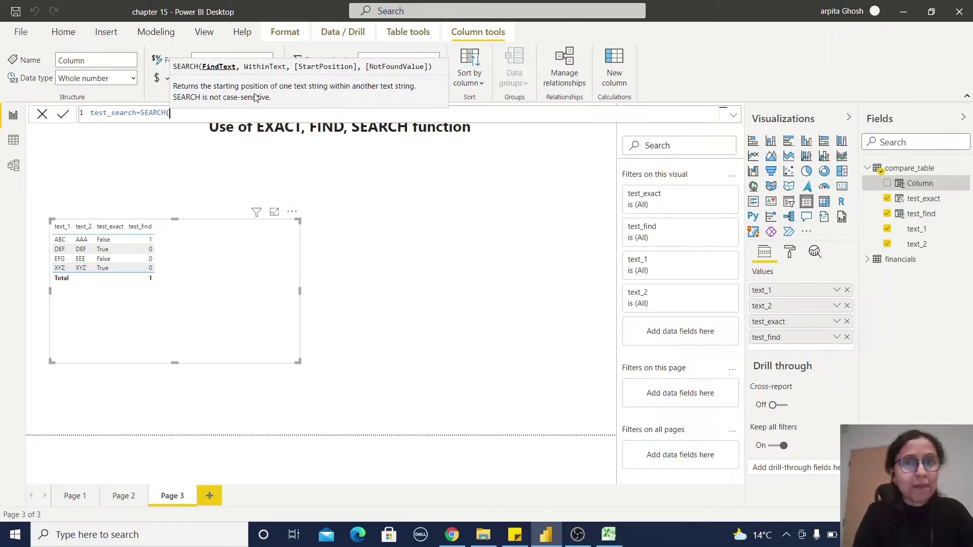
text("A)
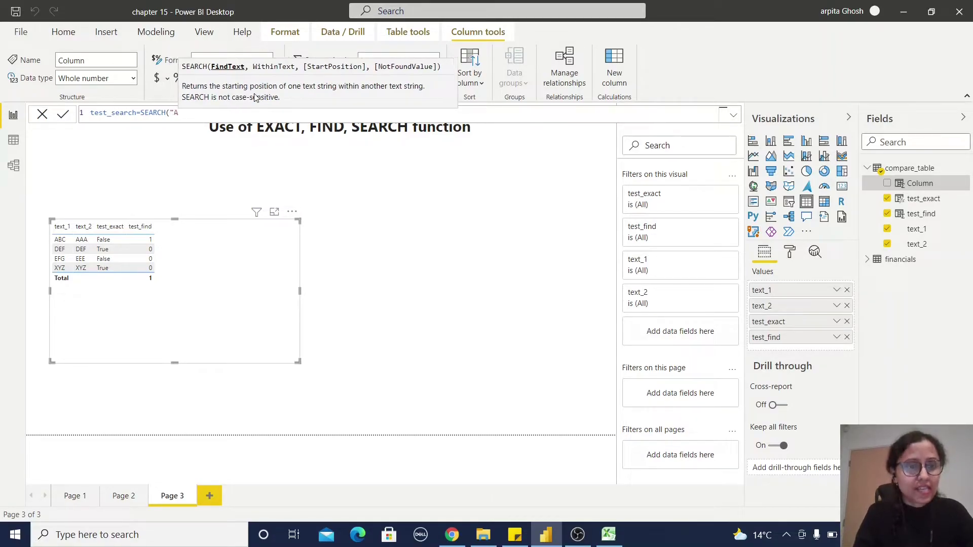
text(",text)
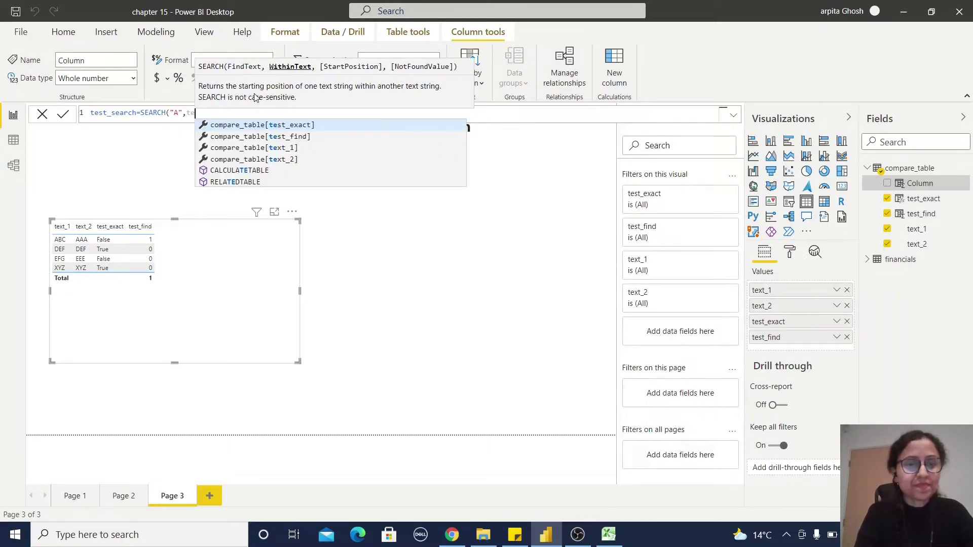
click(287, 127)
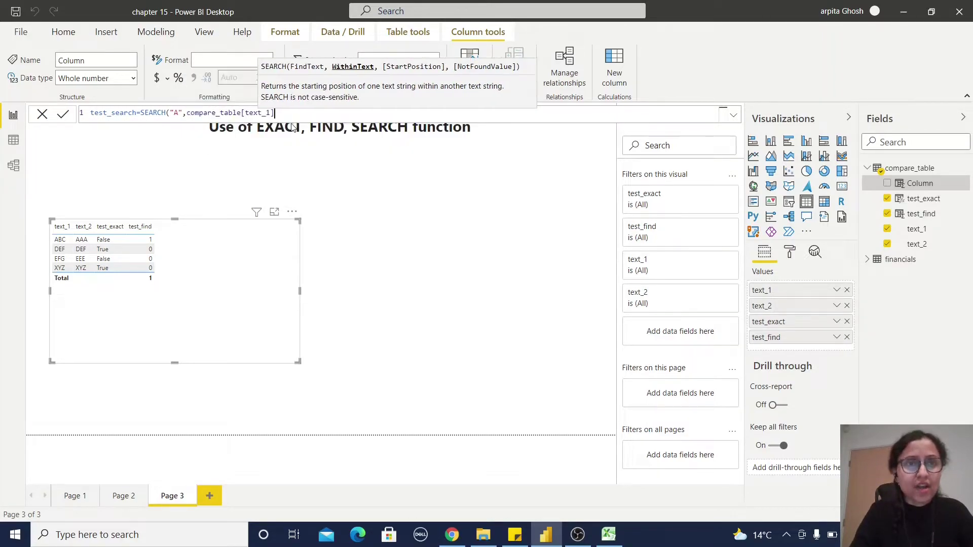
text(,)
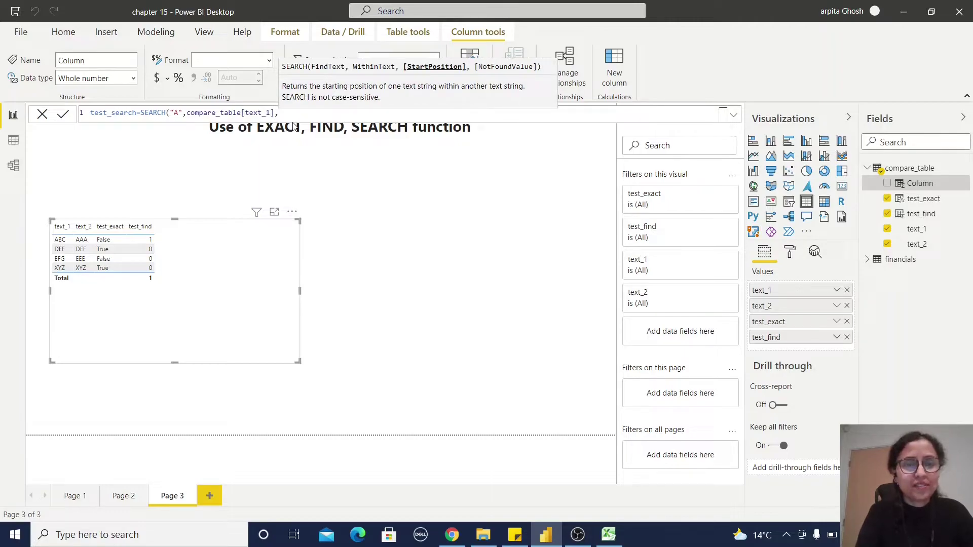
text(,0))
key(Return)
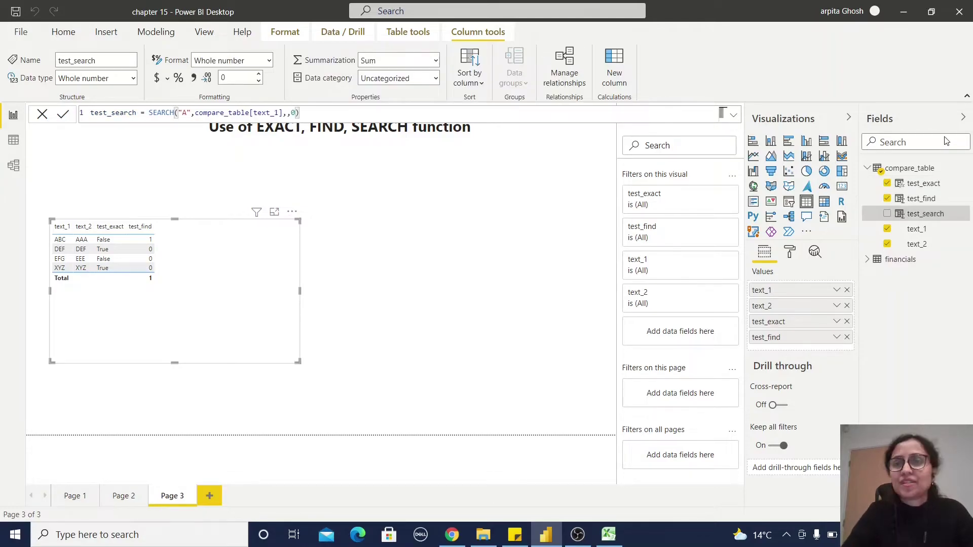
Add test_search to the Page 3 table visual.
click(887, 214)
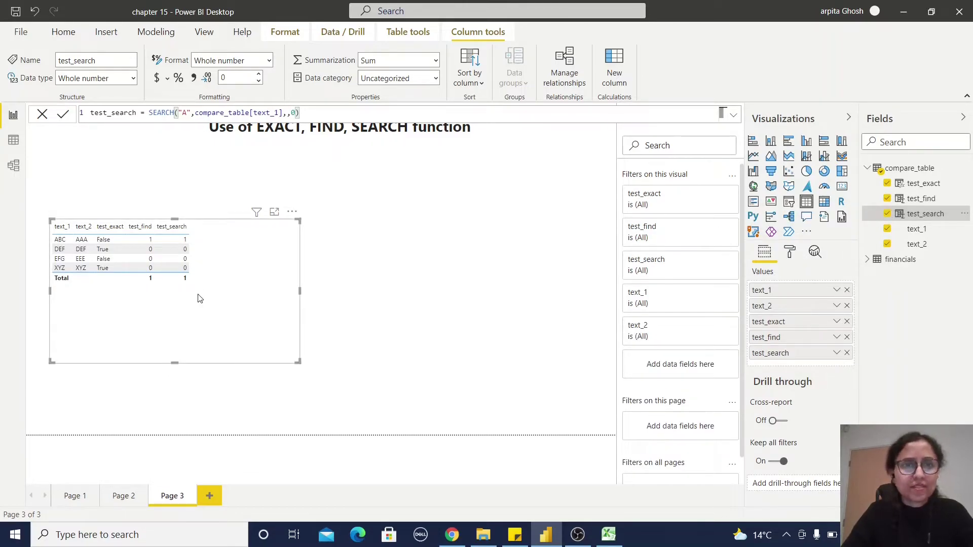
Copy the test_find formula into a new compare_table column.
click(924, 172)
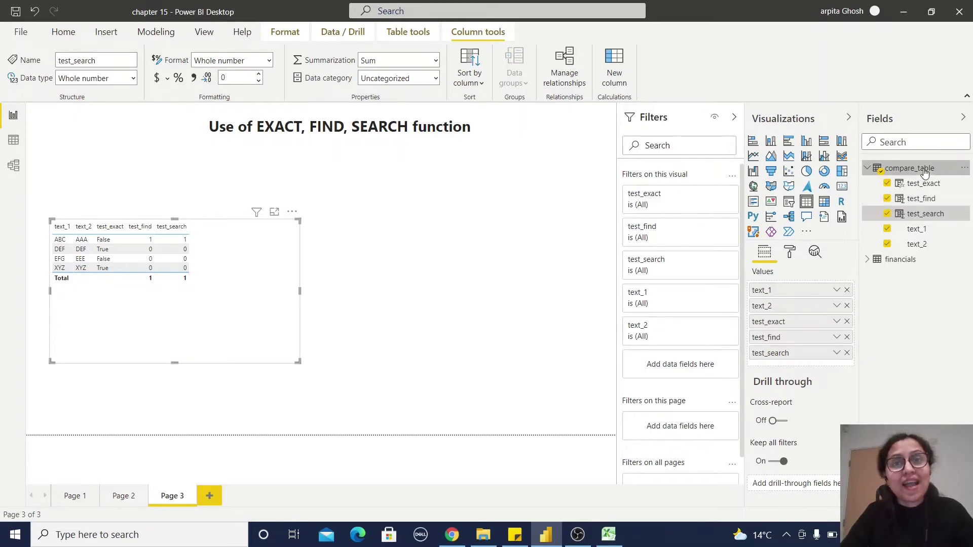
click(931, 200)
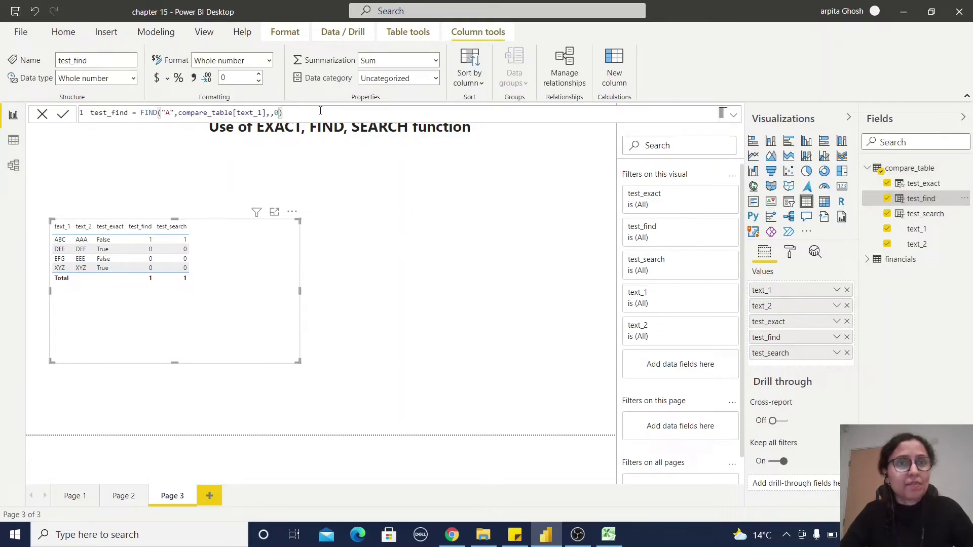
drag(314, 111, 80, 118)
key(ctrl+c)
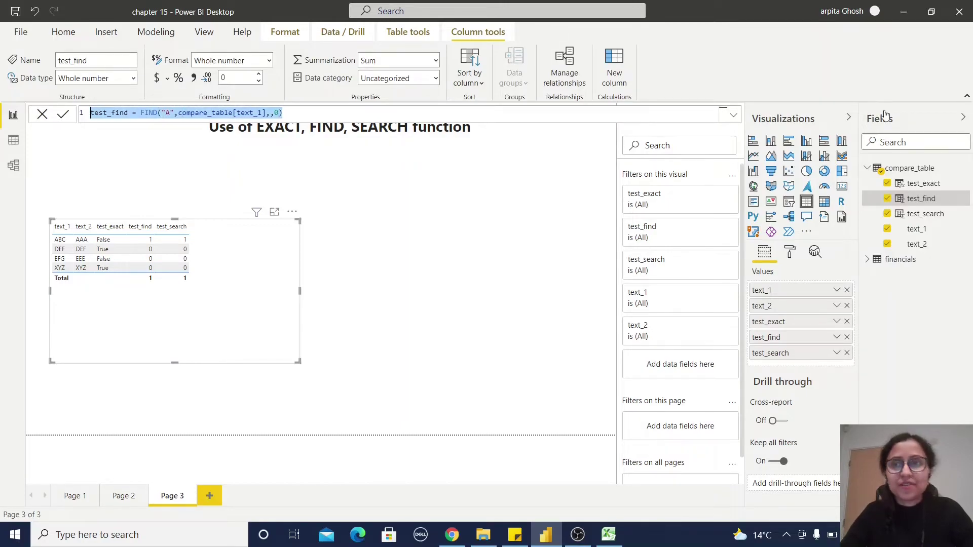
click(966, 169)
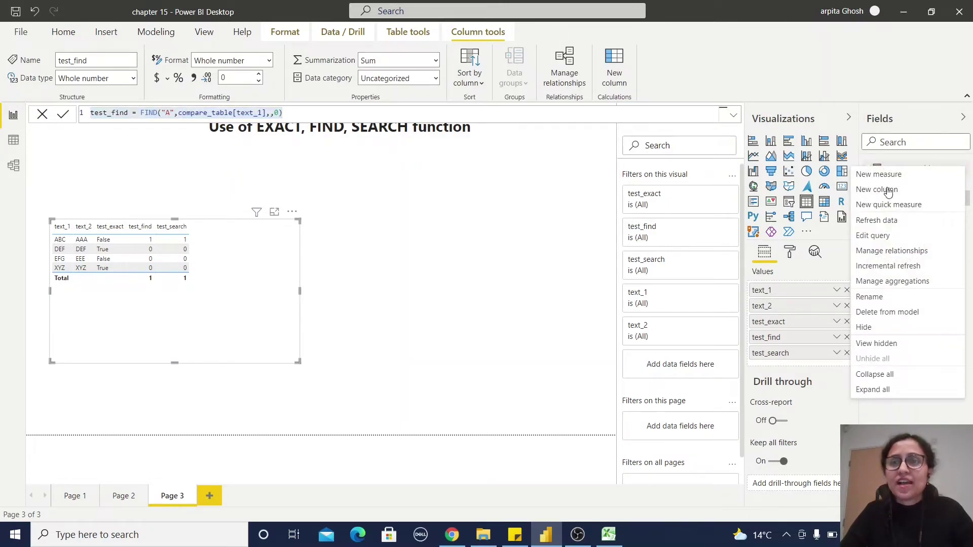
key(Escape)
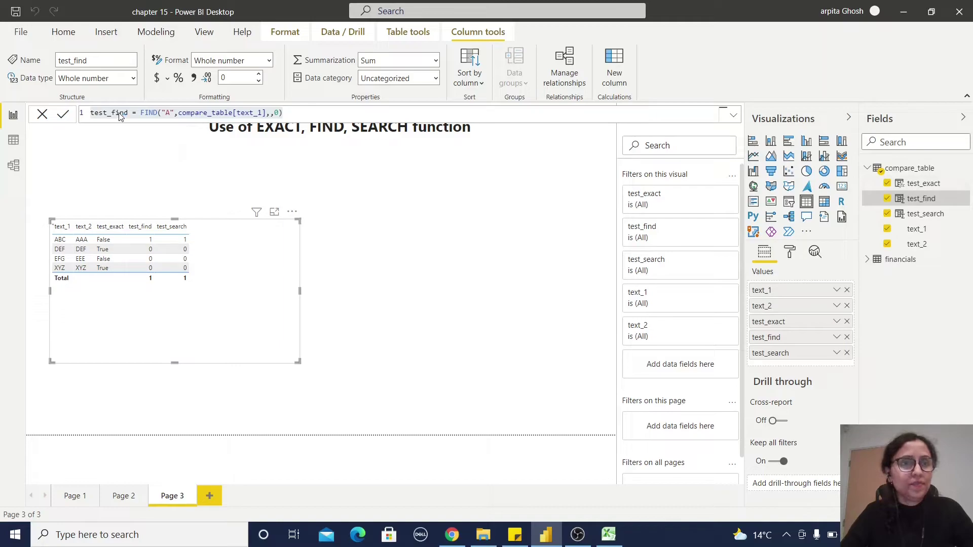
key(ctrl+v)
Rename the copy to test_find_1 and change its search text from "A" to "a".
double_click(130, 116)
key(Right)
text(_1)
click(179, 113)
key(BackSpace)
text(a)
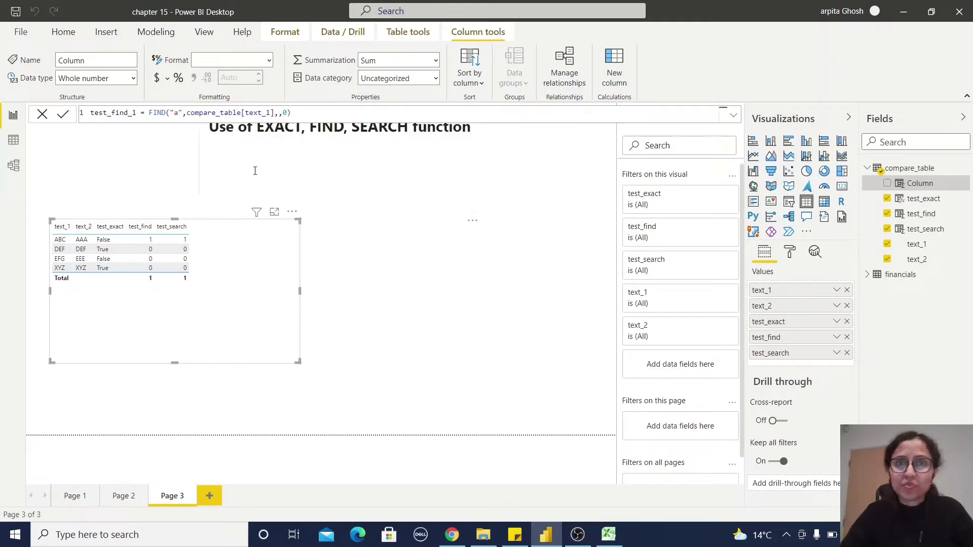
click(63, 114)
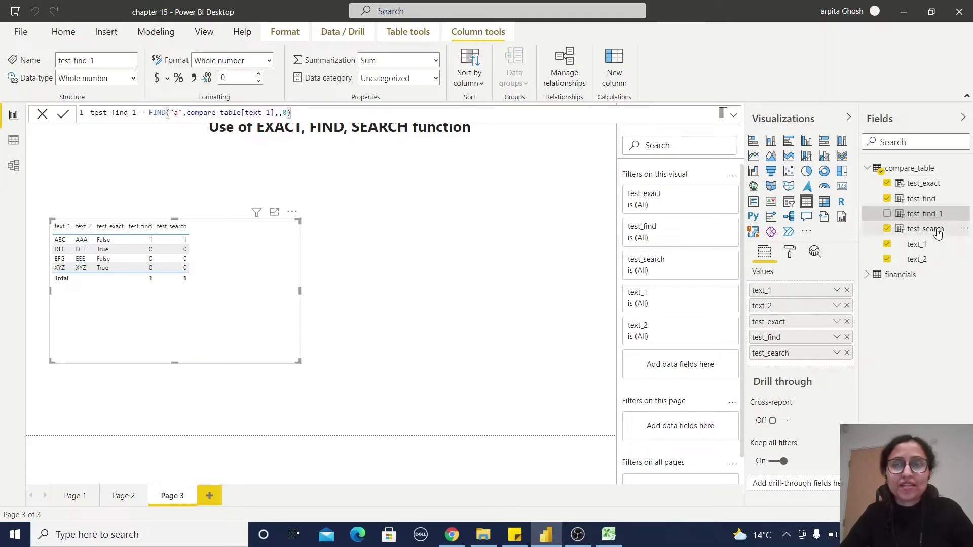
Create test_search_1 = SEARCH("a",compare_table[text_1],,0) from a copy of the test_search formula.
click(922, 232)
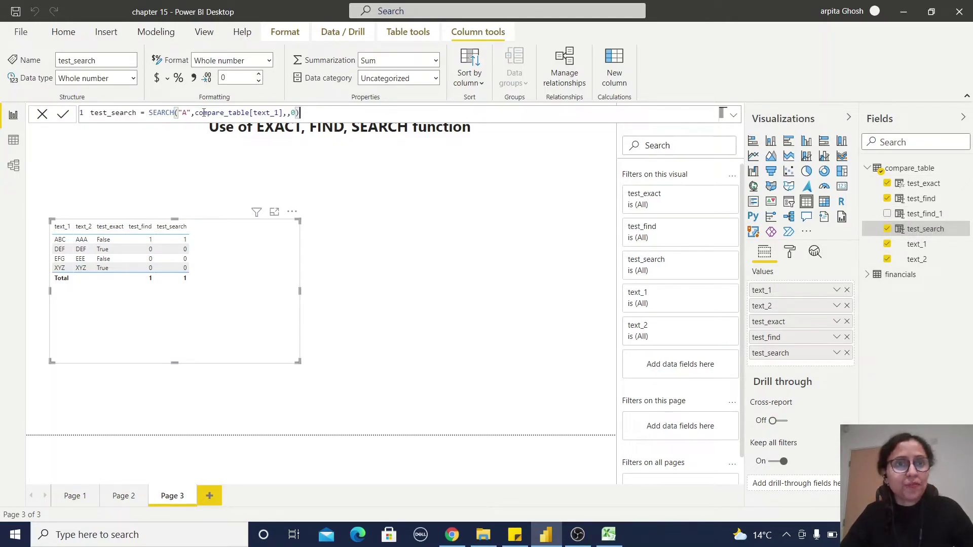
drag(300, 113, 78, 118)
key(ctrl+c)
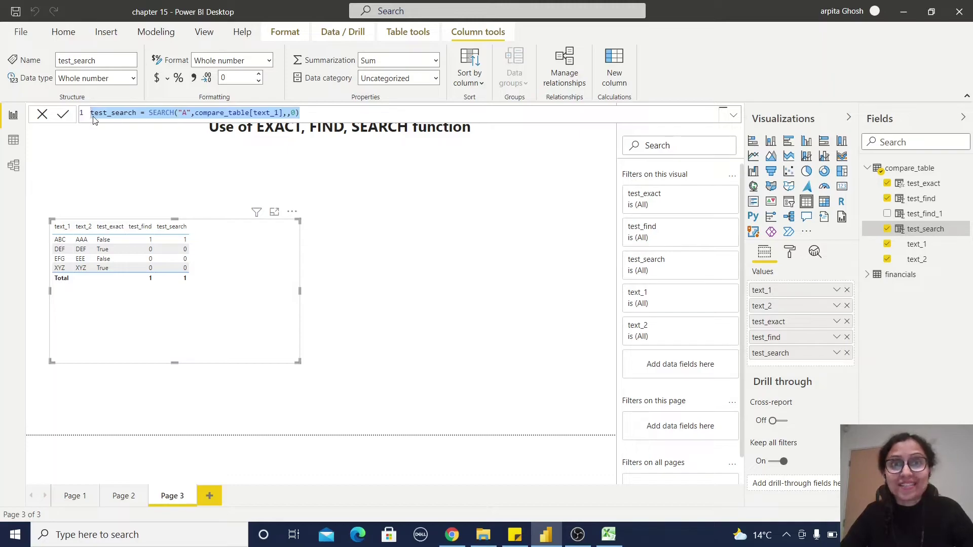
click(965, 171)
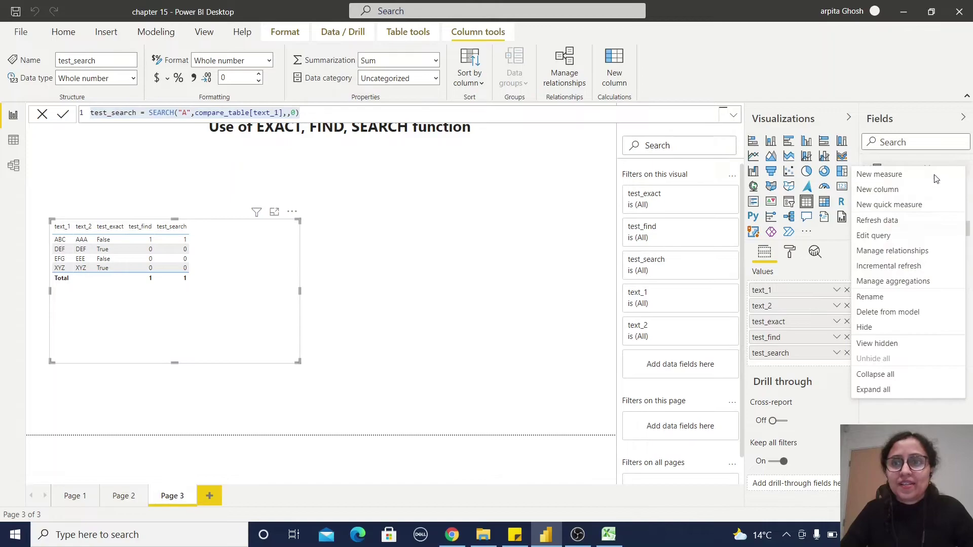
click(884, 189)
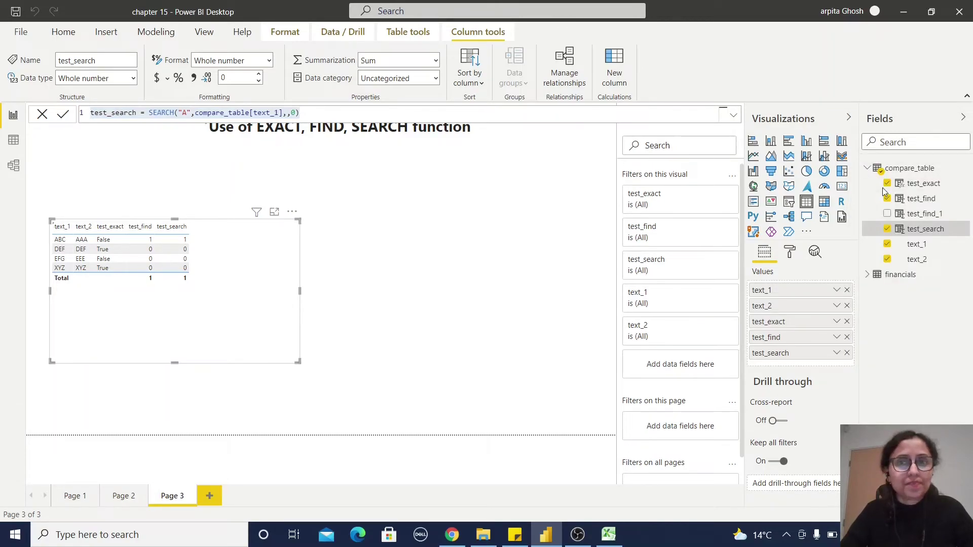
key(ctrl+v)
click(137, 112)
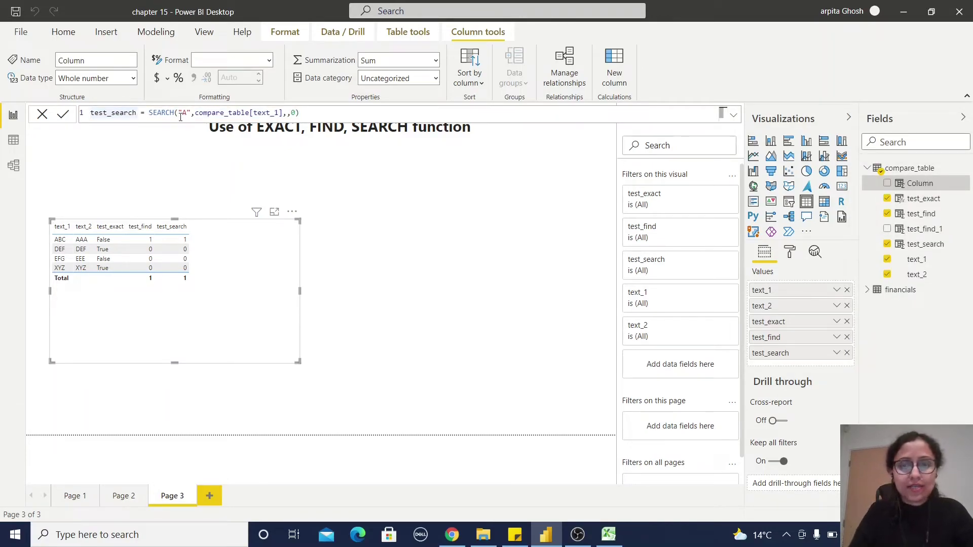
text(_1)
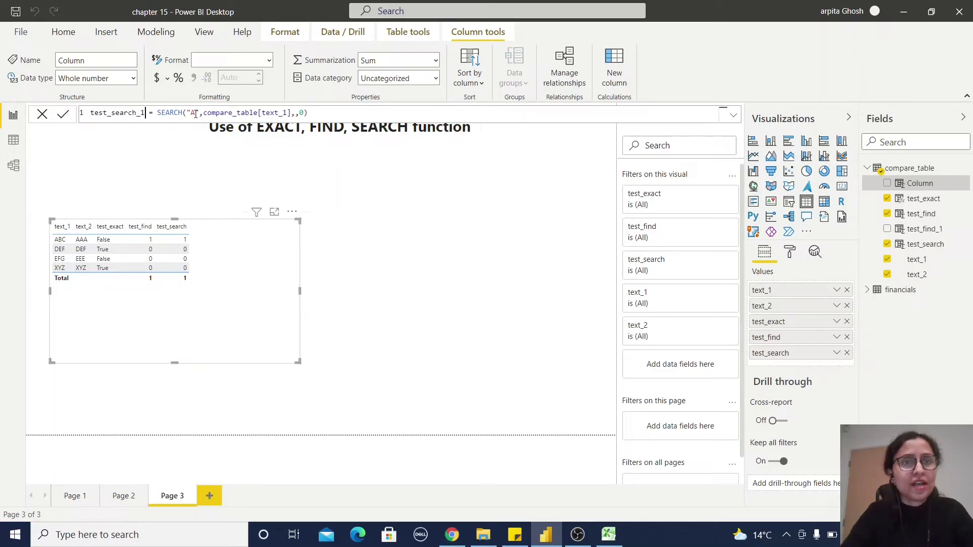
click(196, 113)
key(BackSpace)
text(a)
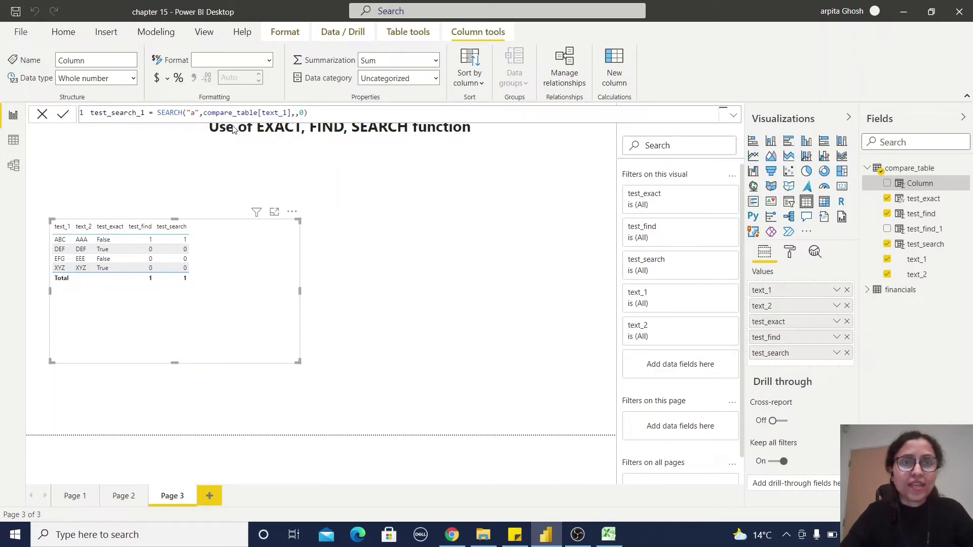
click(63, 114)
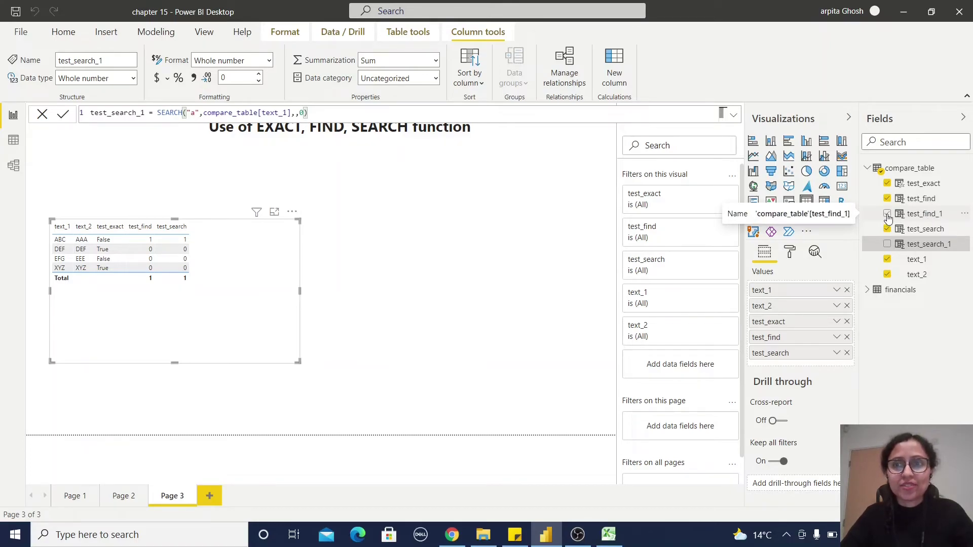
Add test_find_1 and test_search_1 to the Page 3 table visual.
click(887, 214)
click(887, 245)
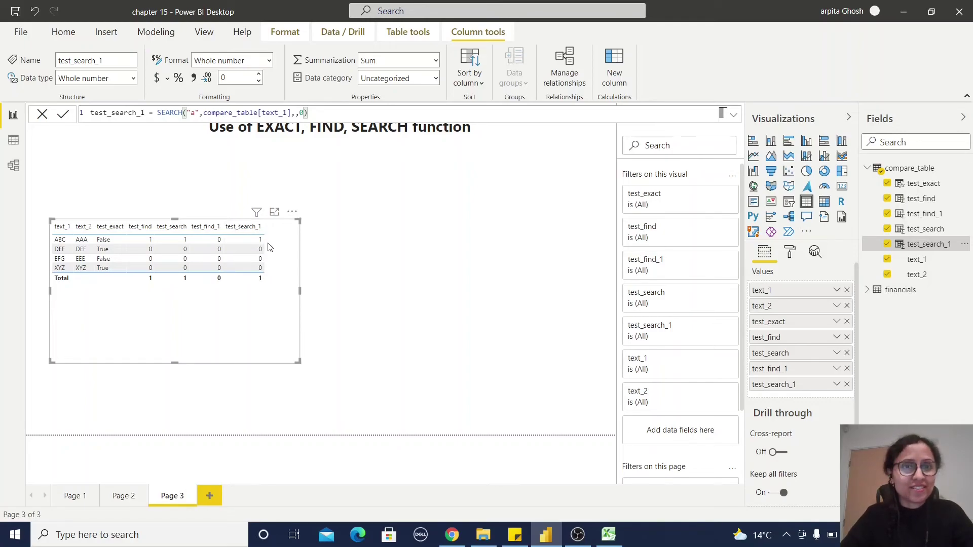
click(461, 304)
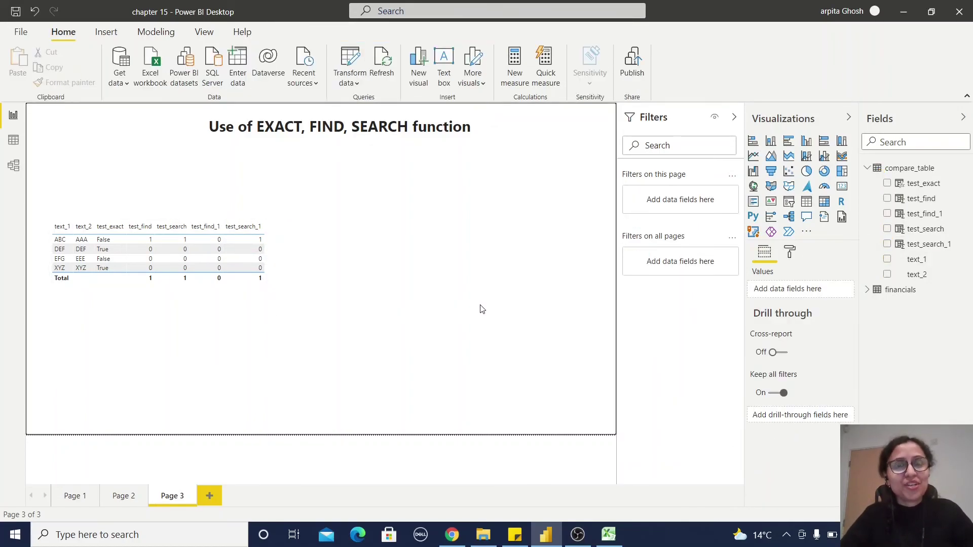